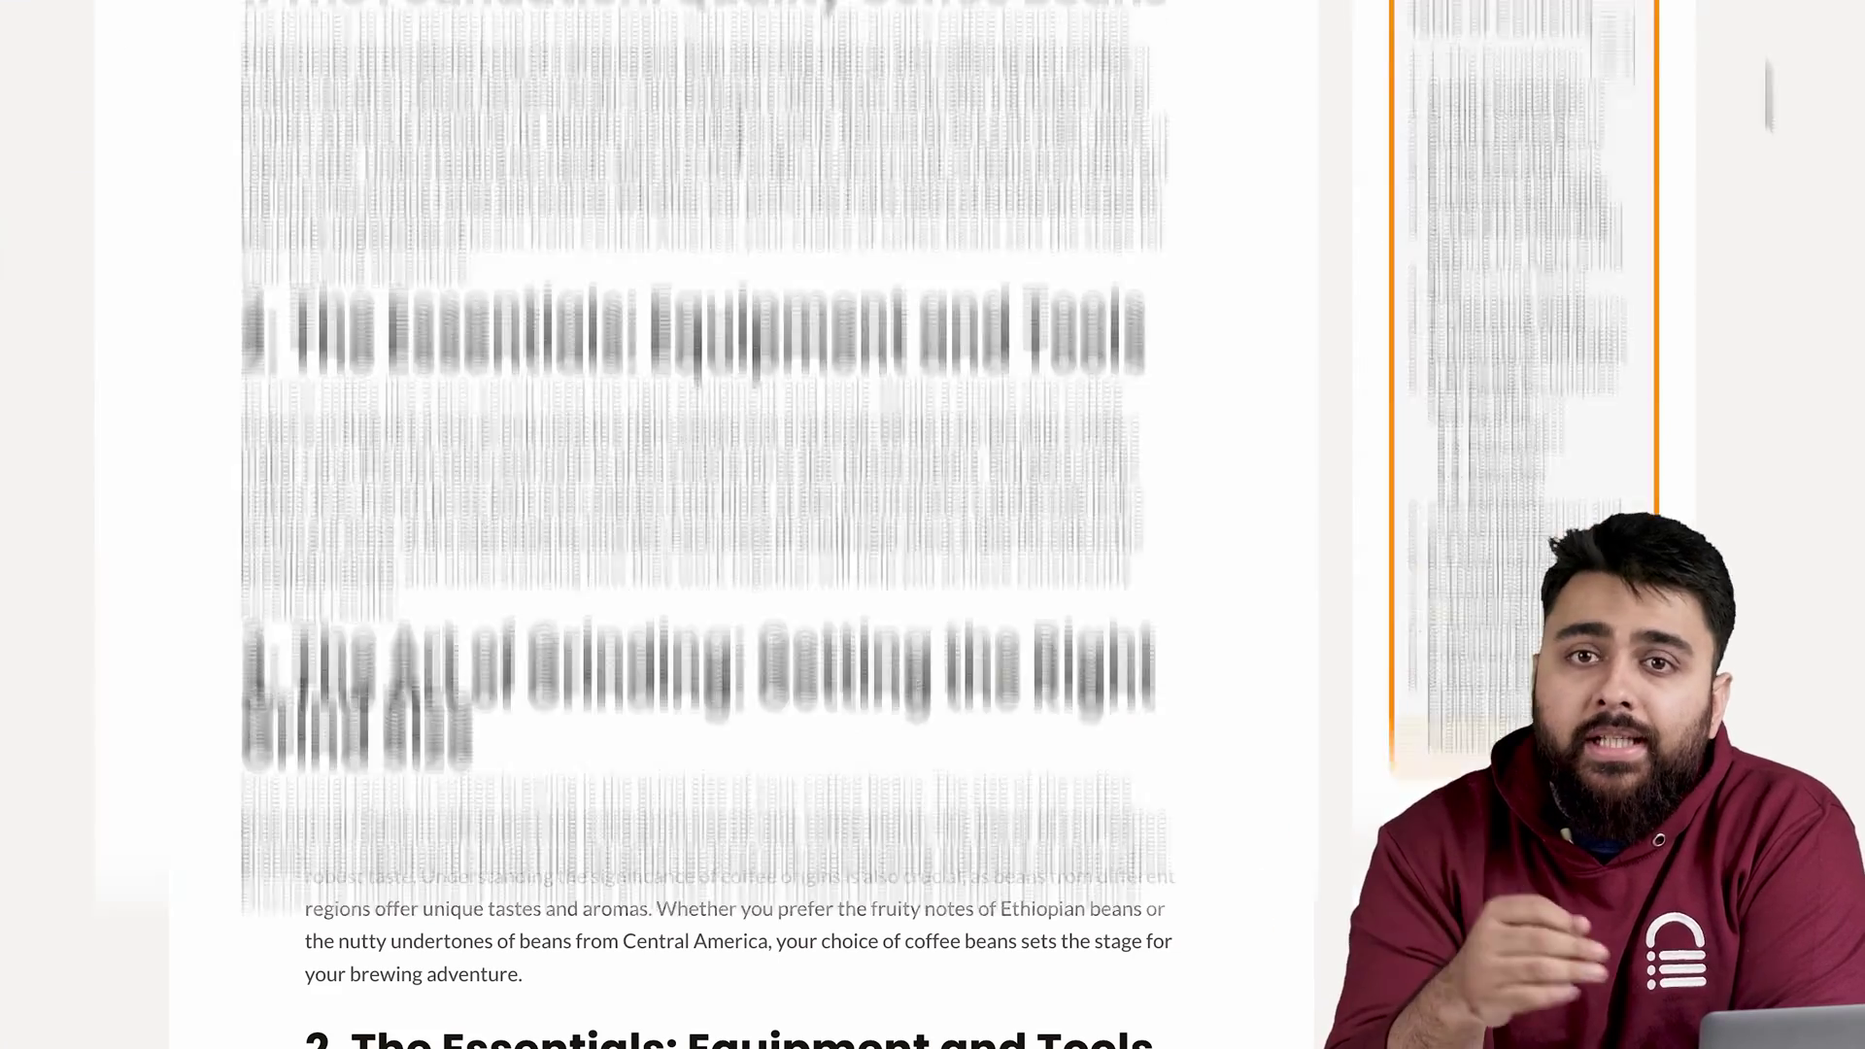
On the coffee post, jump to section 4, 'Mastering Water Temperature and Ratios', from the table of contents.
scroll(741, 300, down, 10)
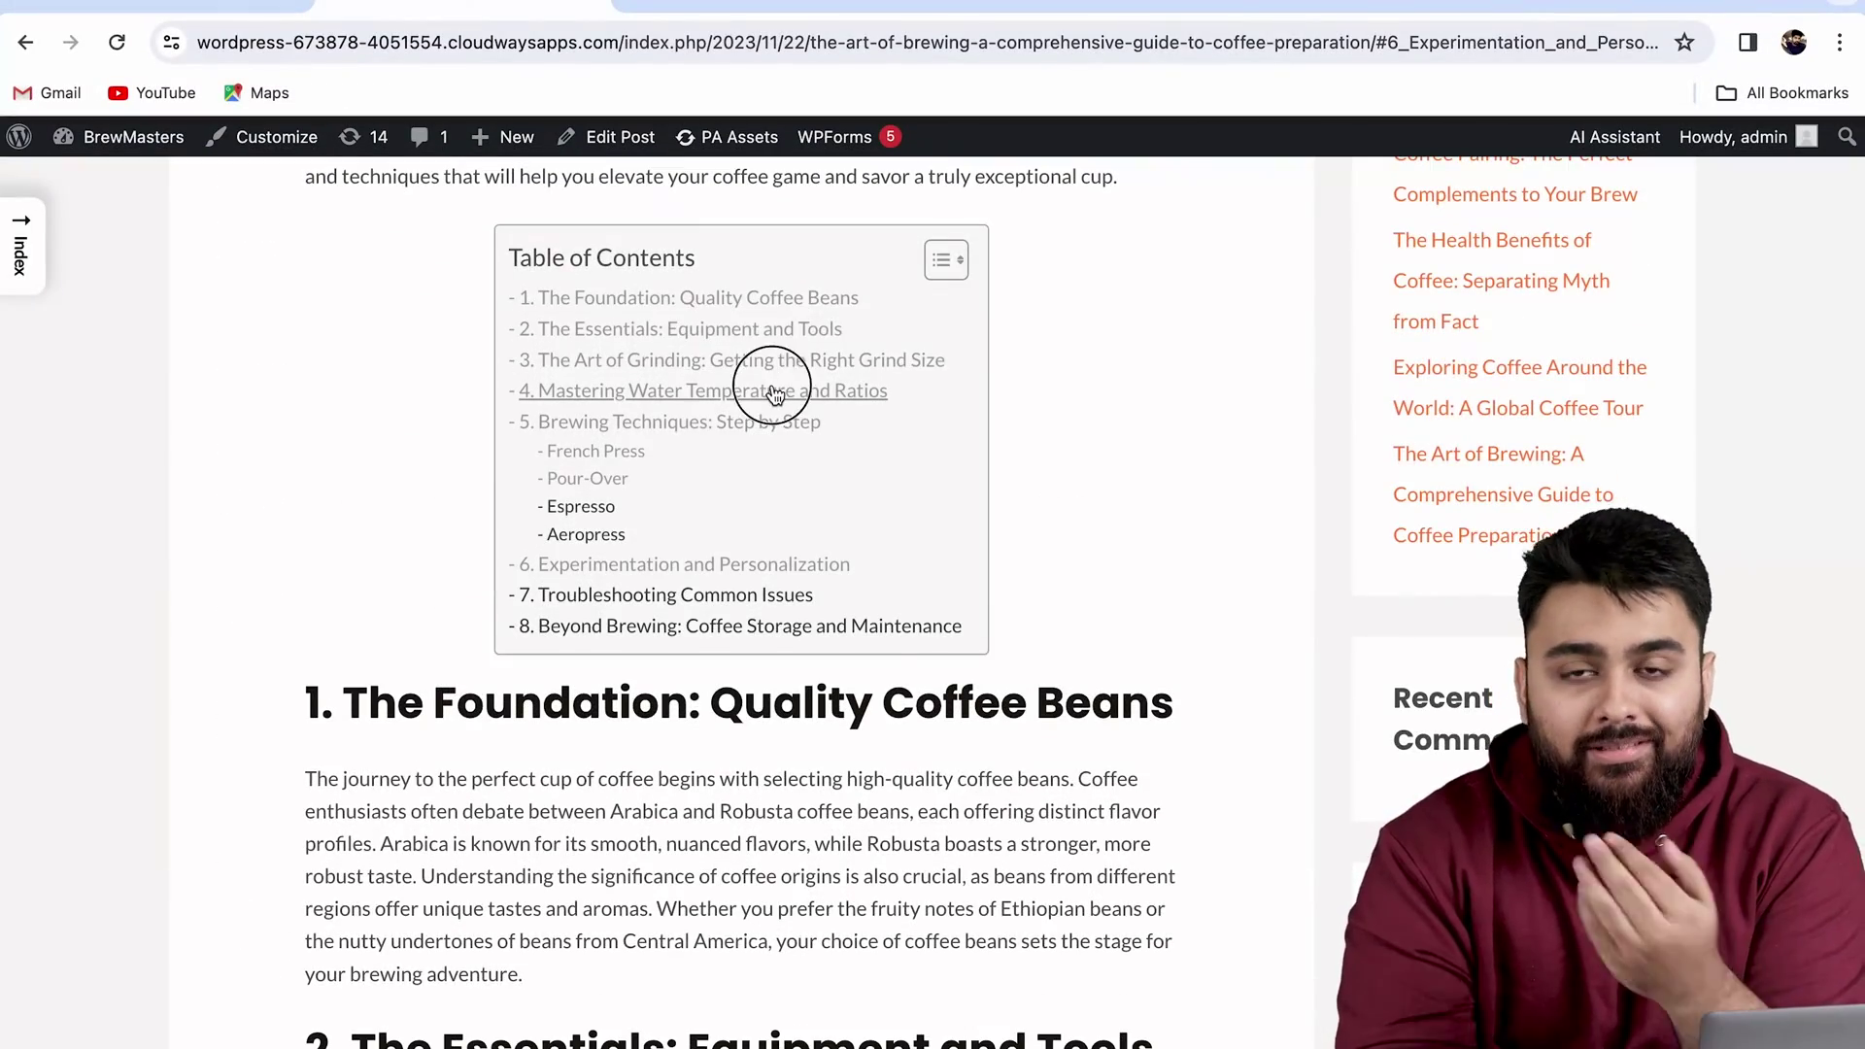
click(774, 394)
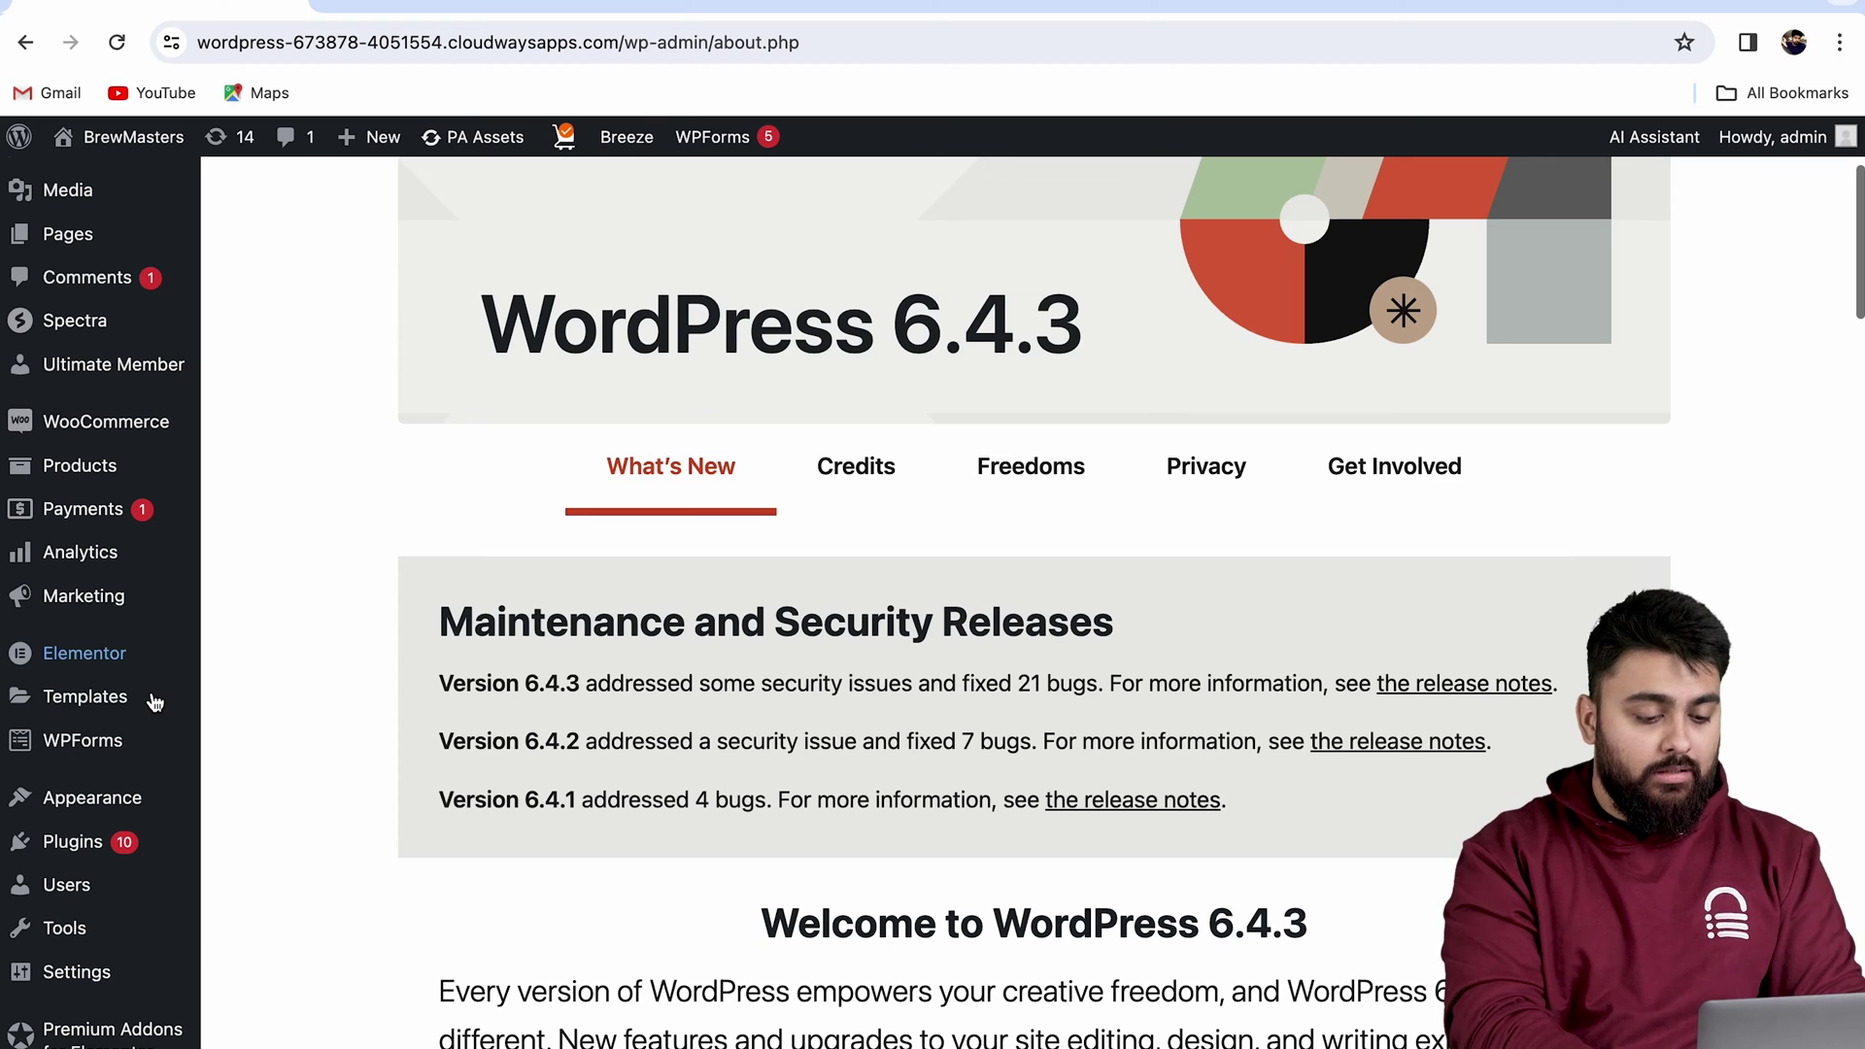
Search the plugin directory for 'table of content' and install Easy Table of Contents.
mouse_move(112, 845)
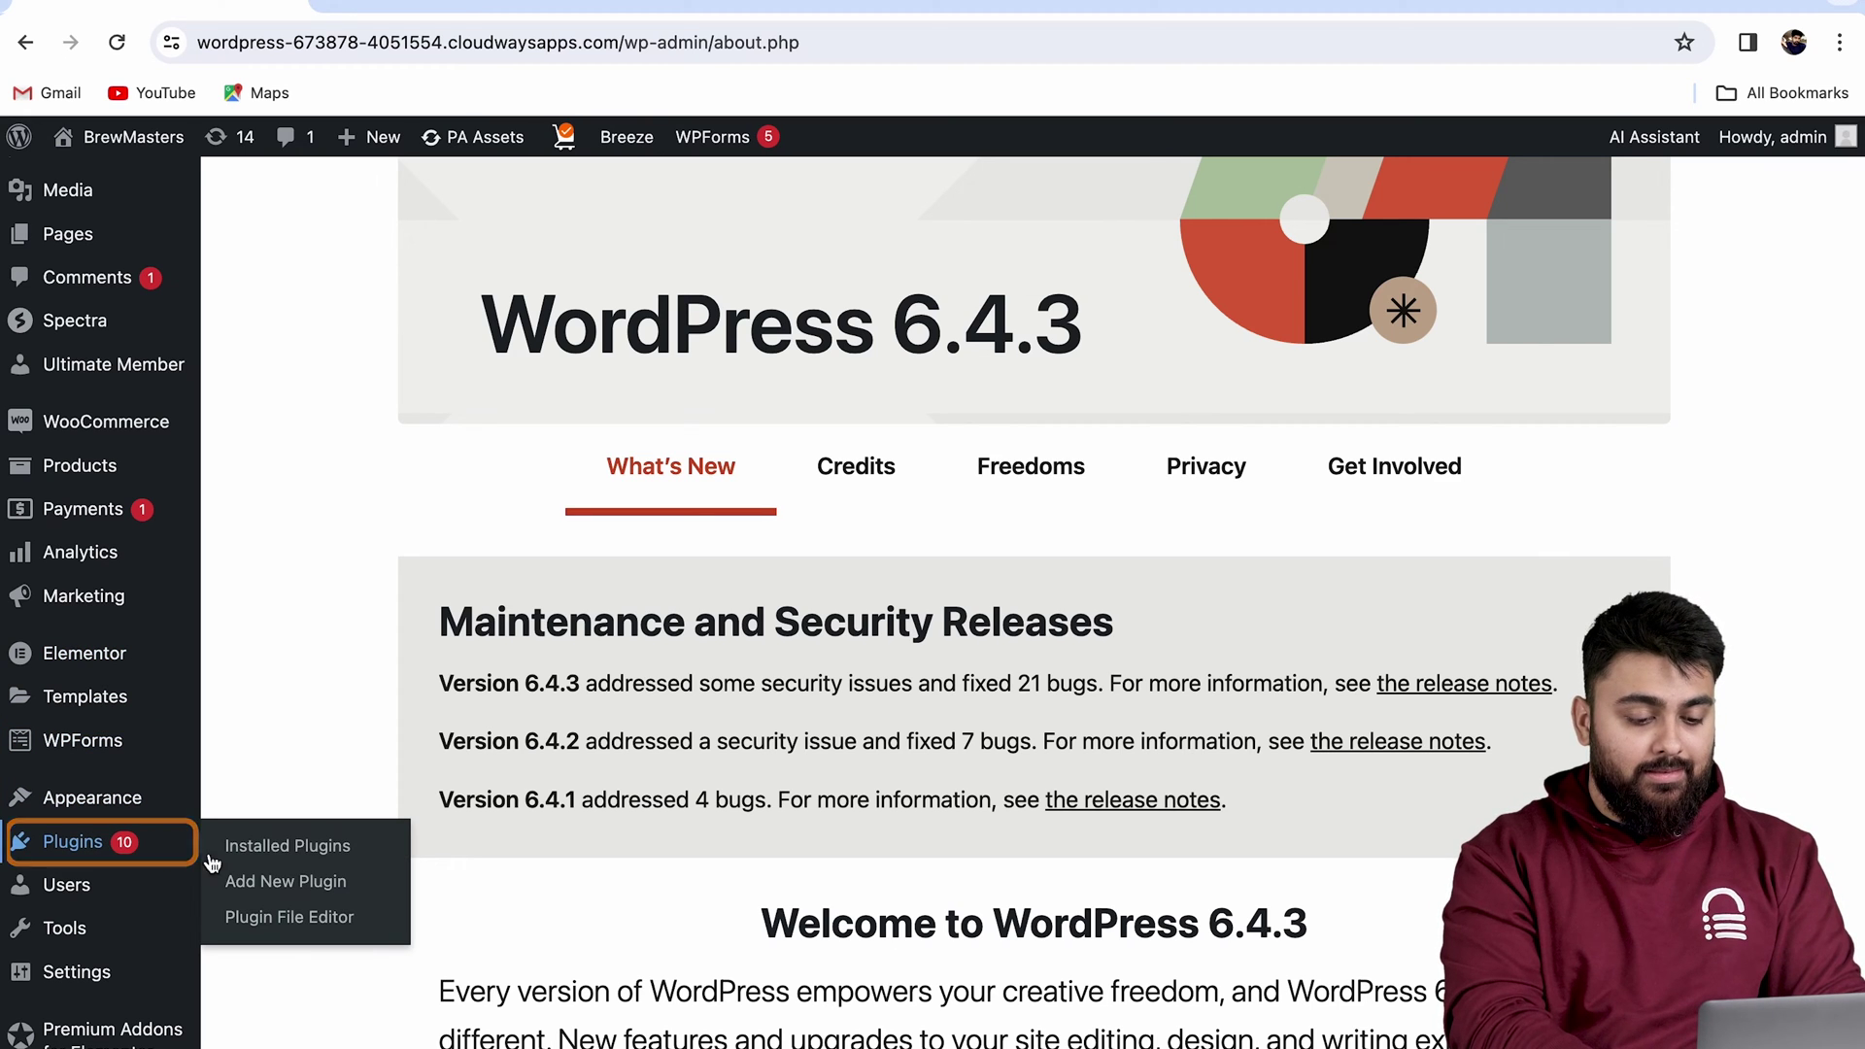
click(275, 891)
text(table o)
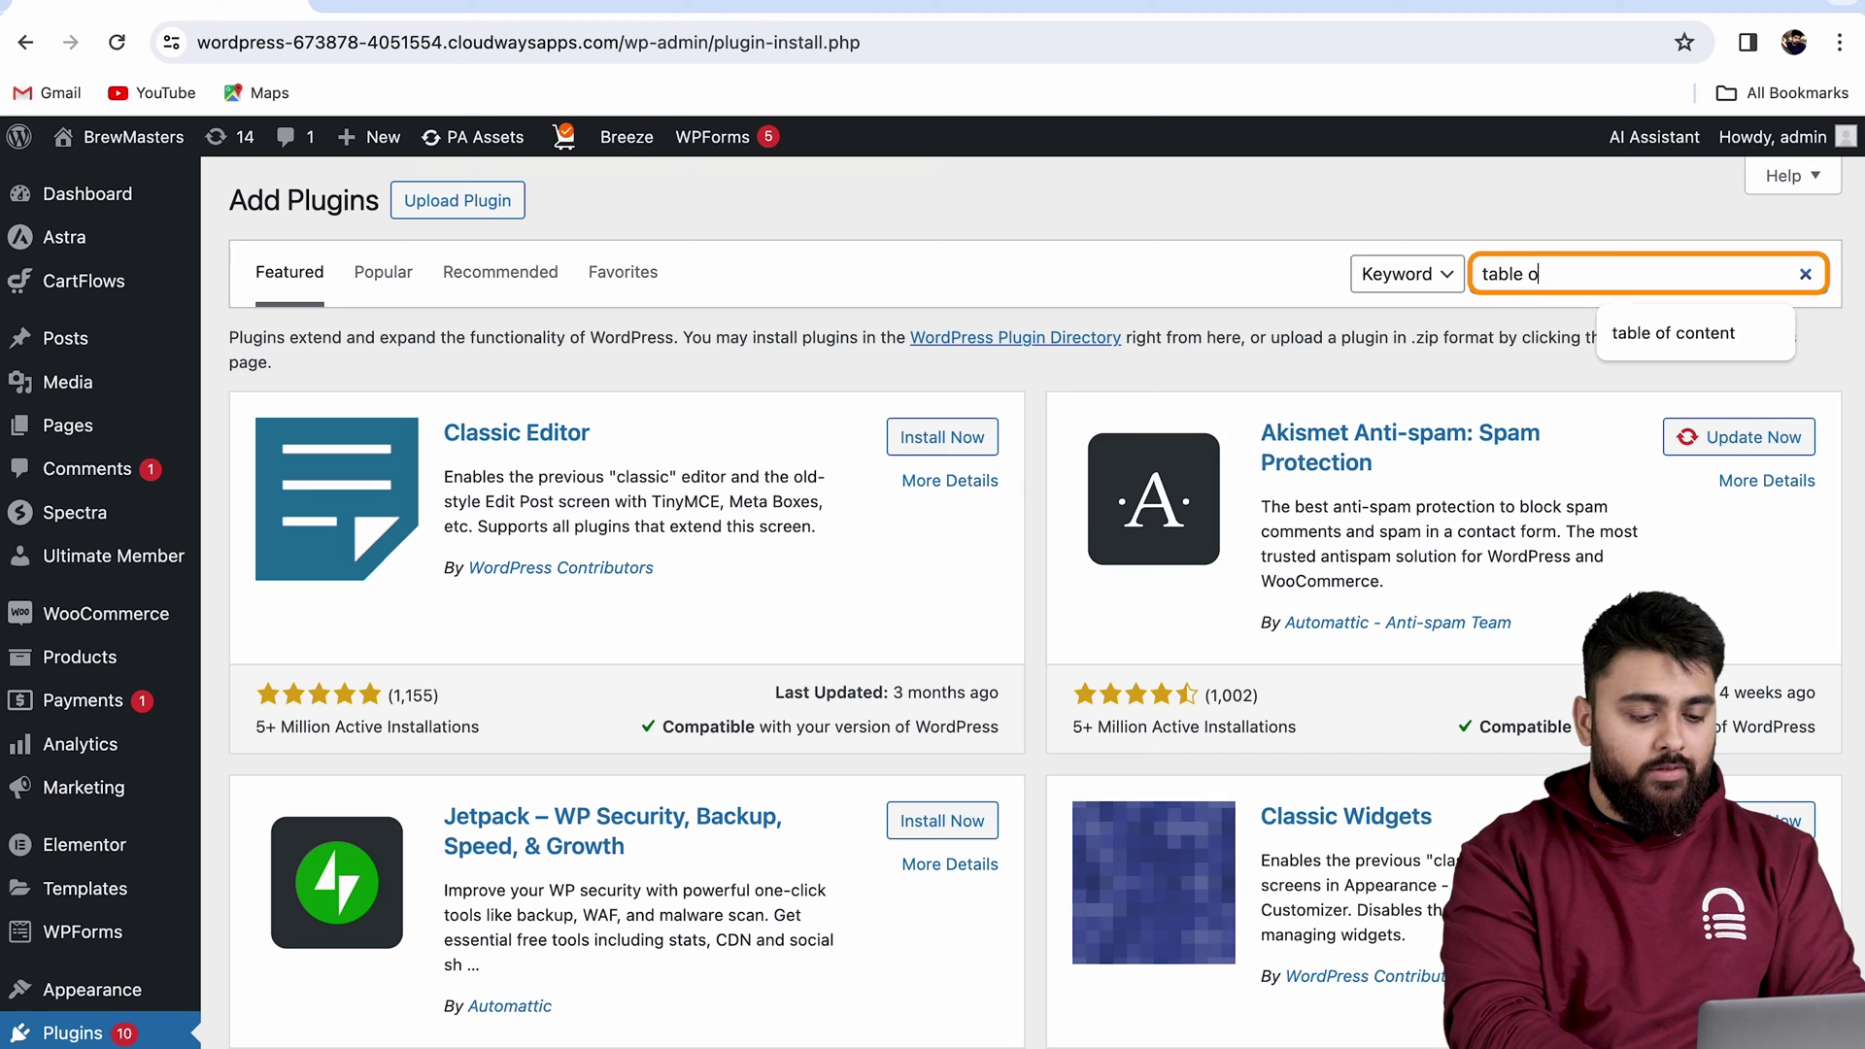
text(f content)
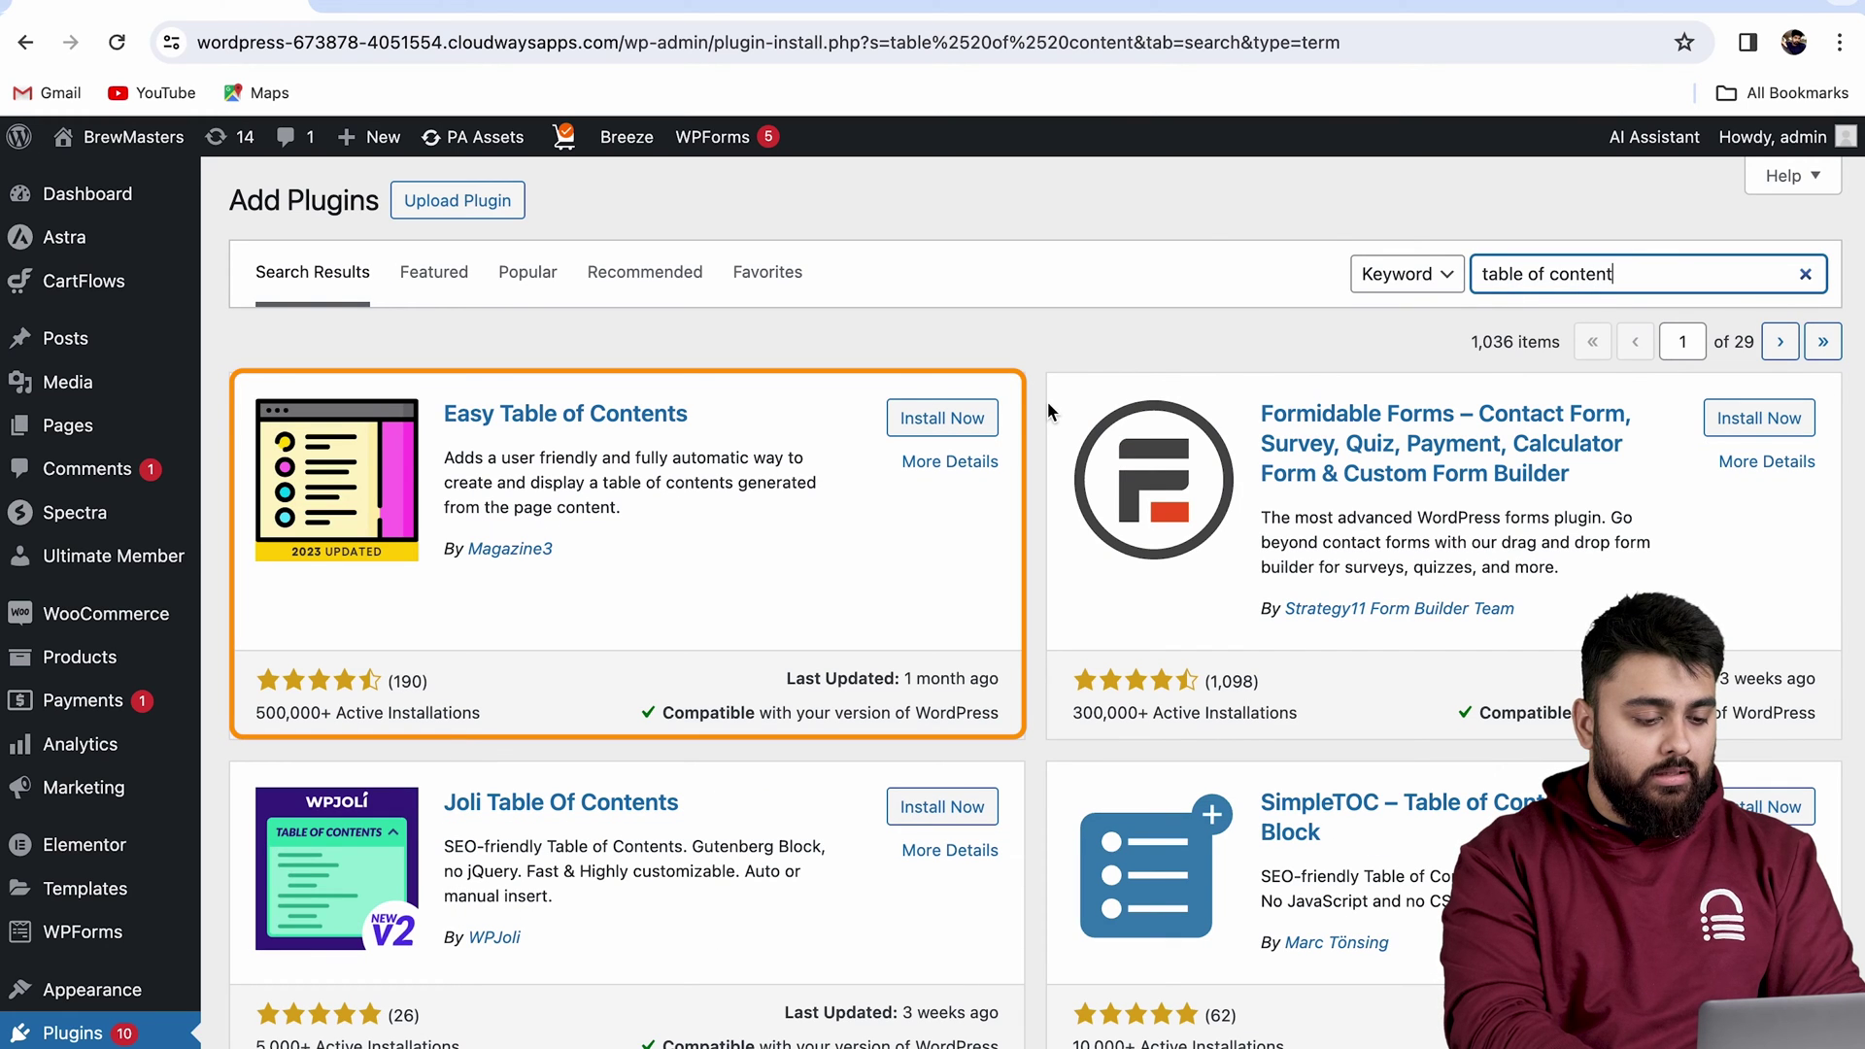
click(960, 416)
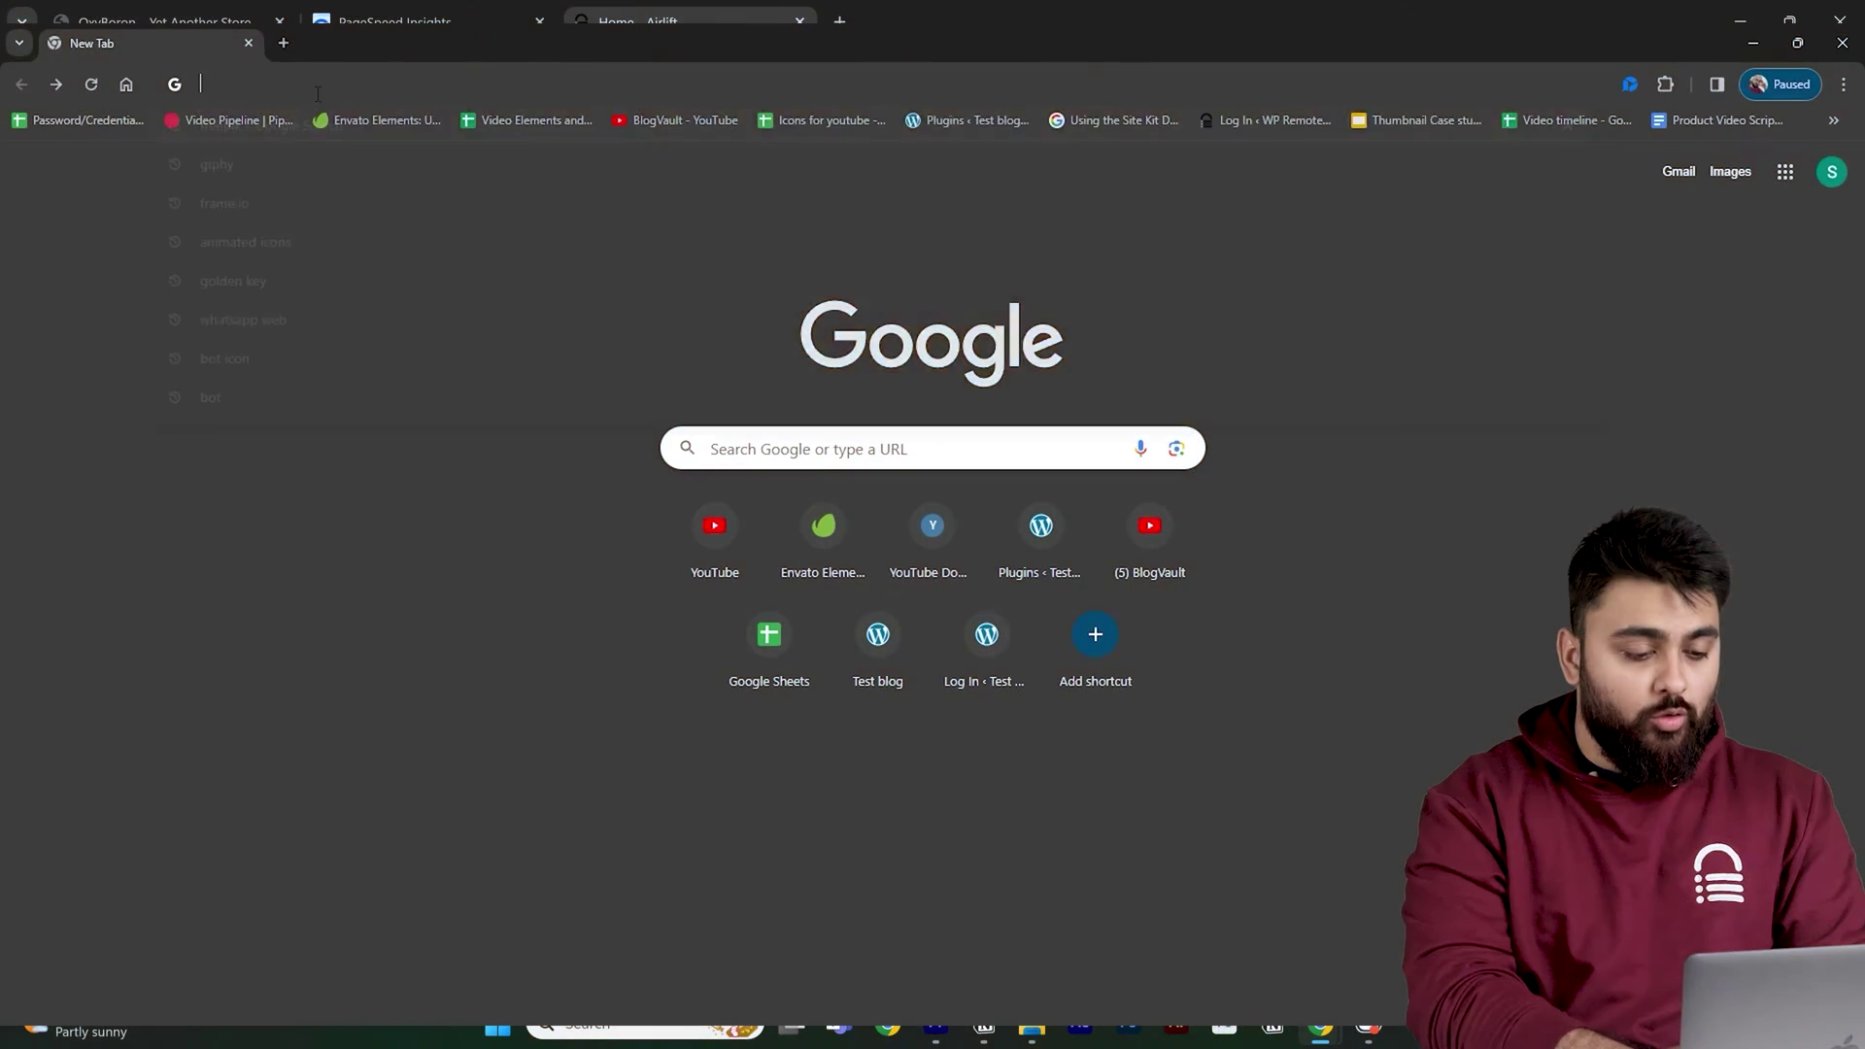
Load airlift.net and work through the account signup steps.
click(318, 69)
text(air)
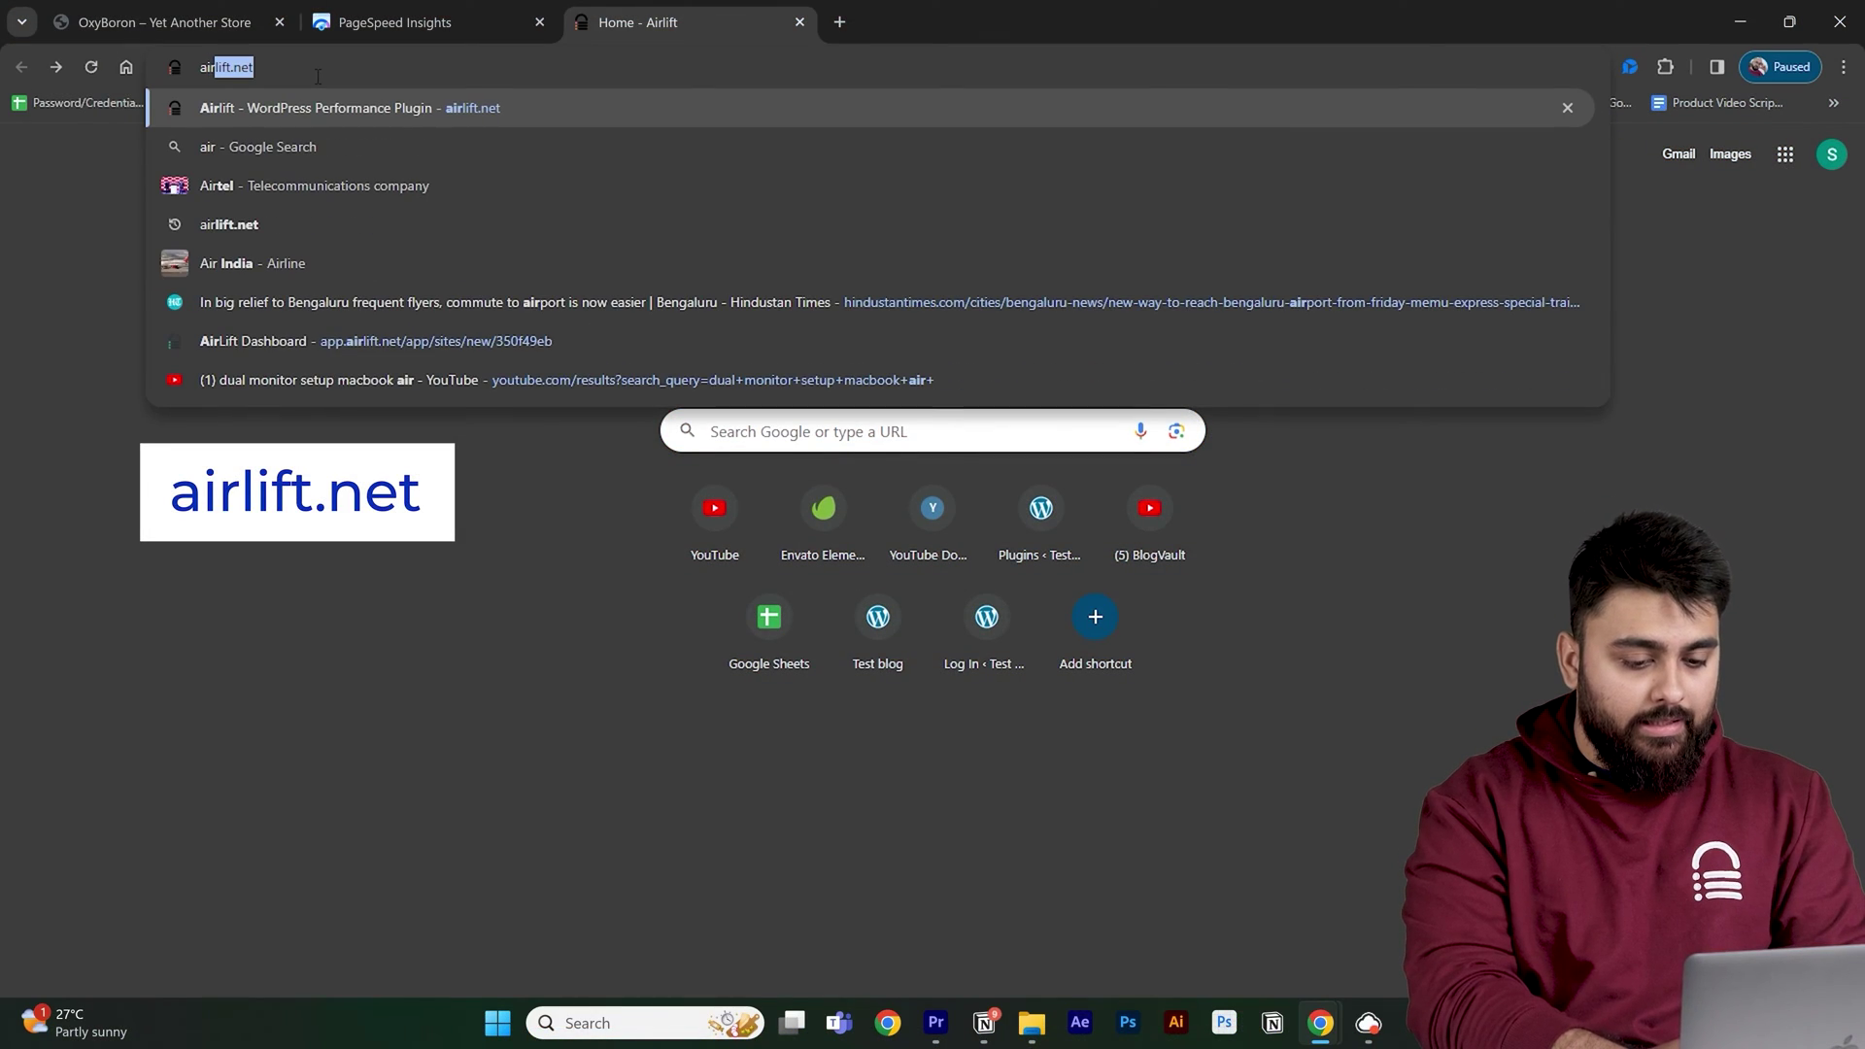
key(Return)
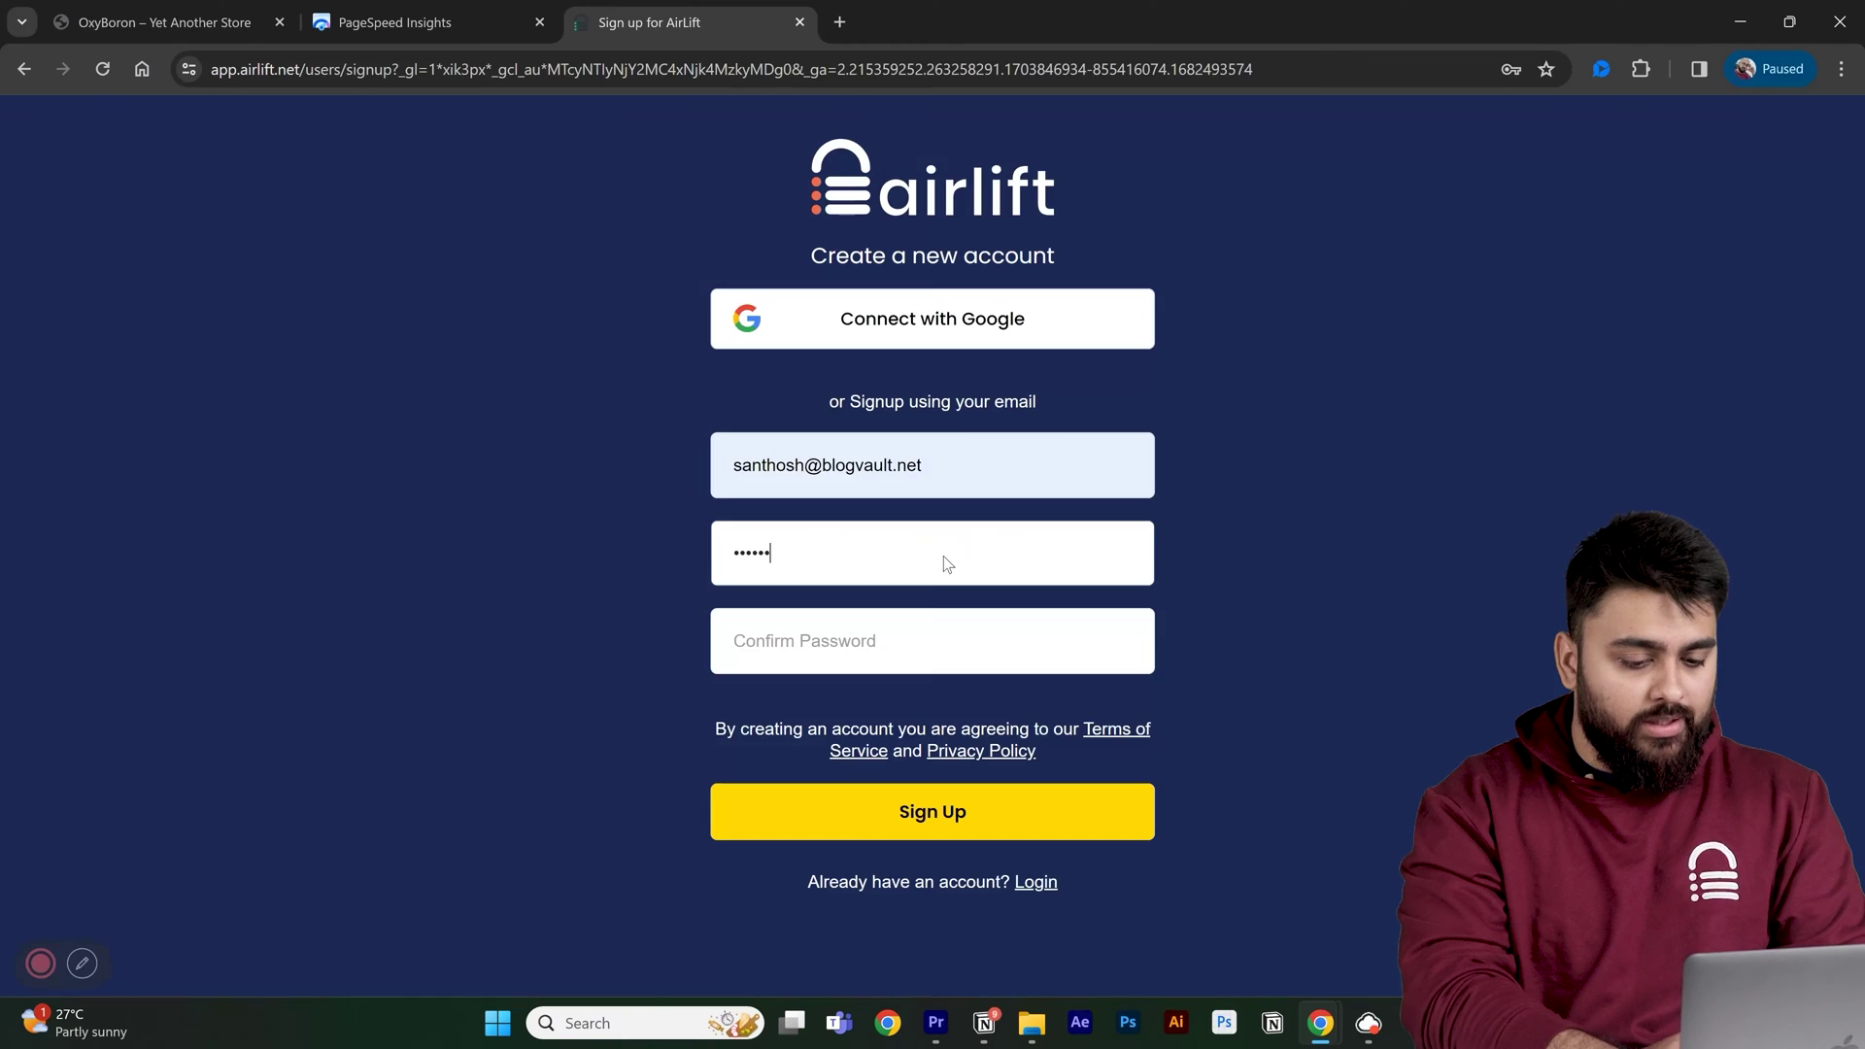
click(971, 646)
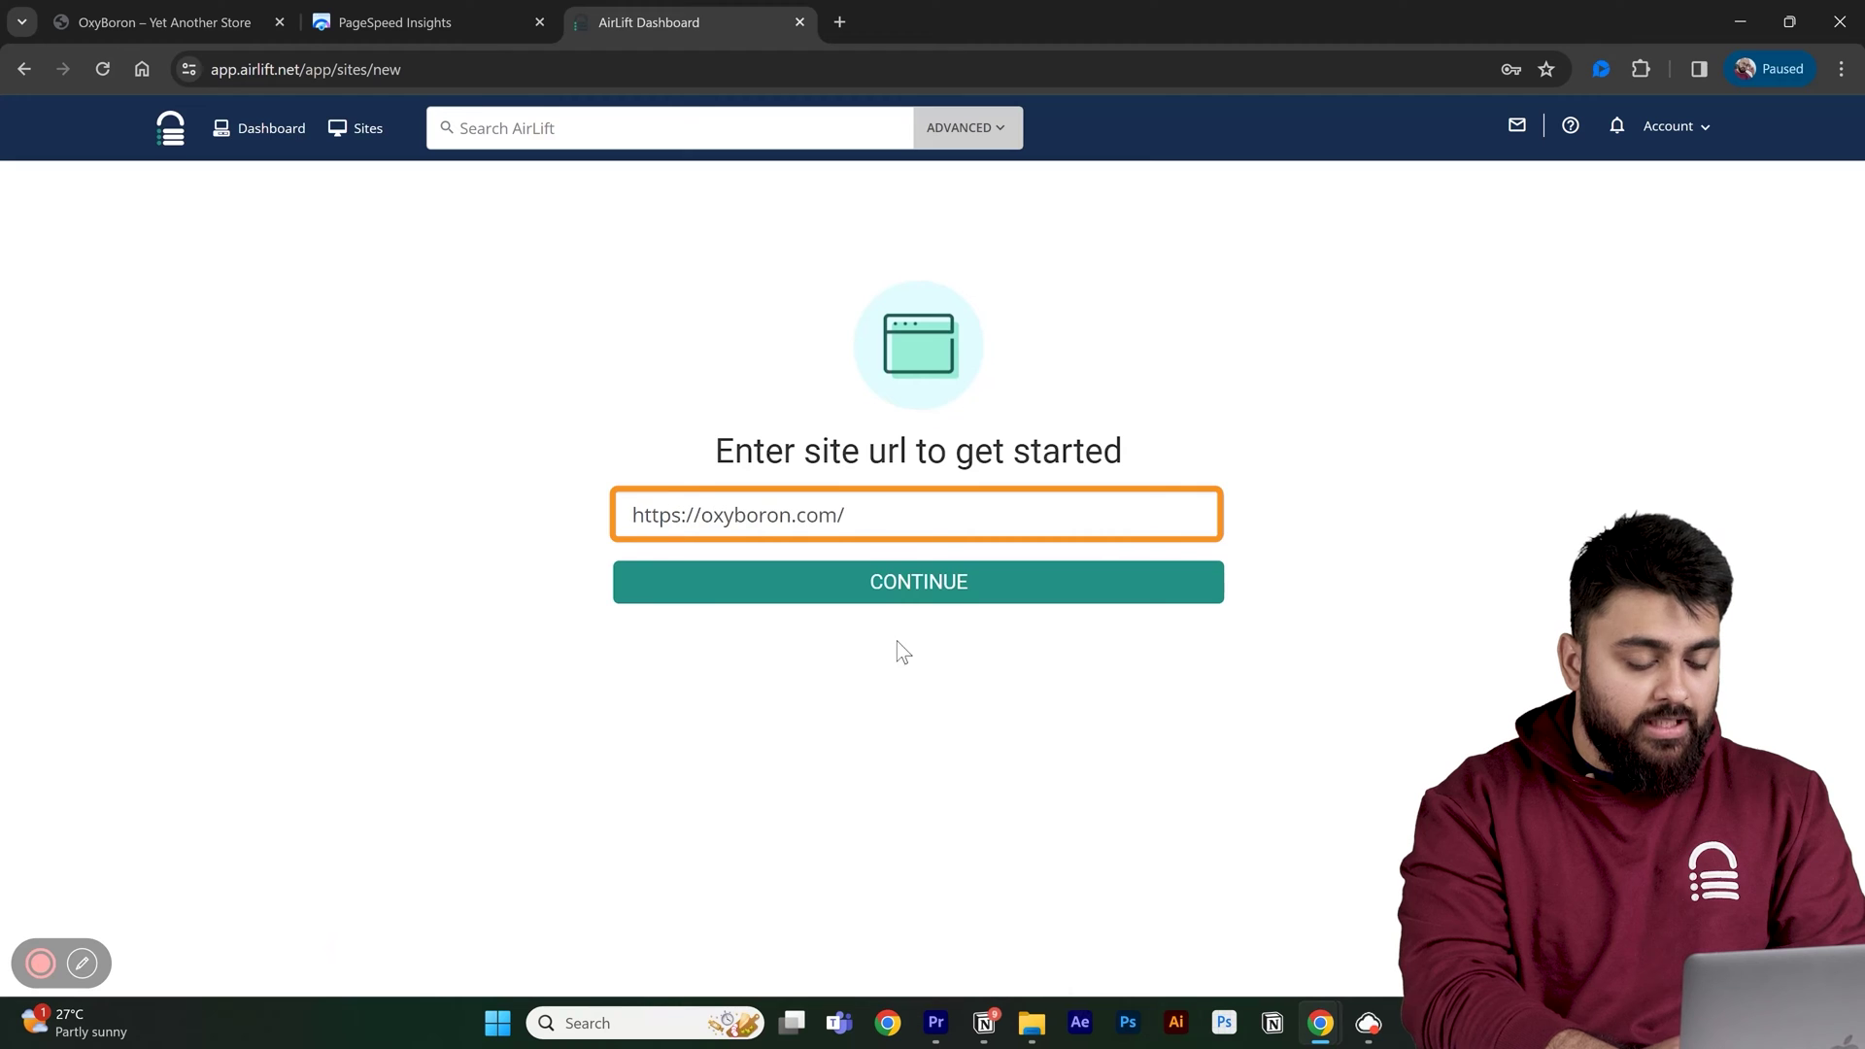
click(959, 588)
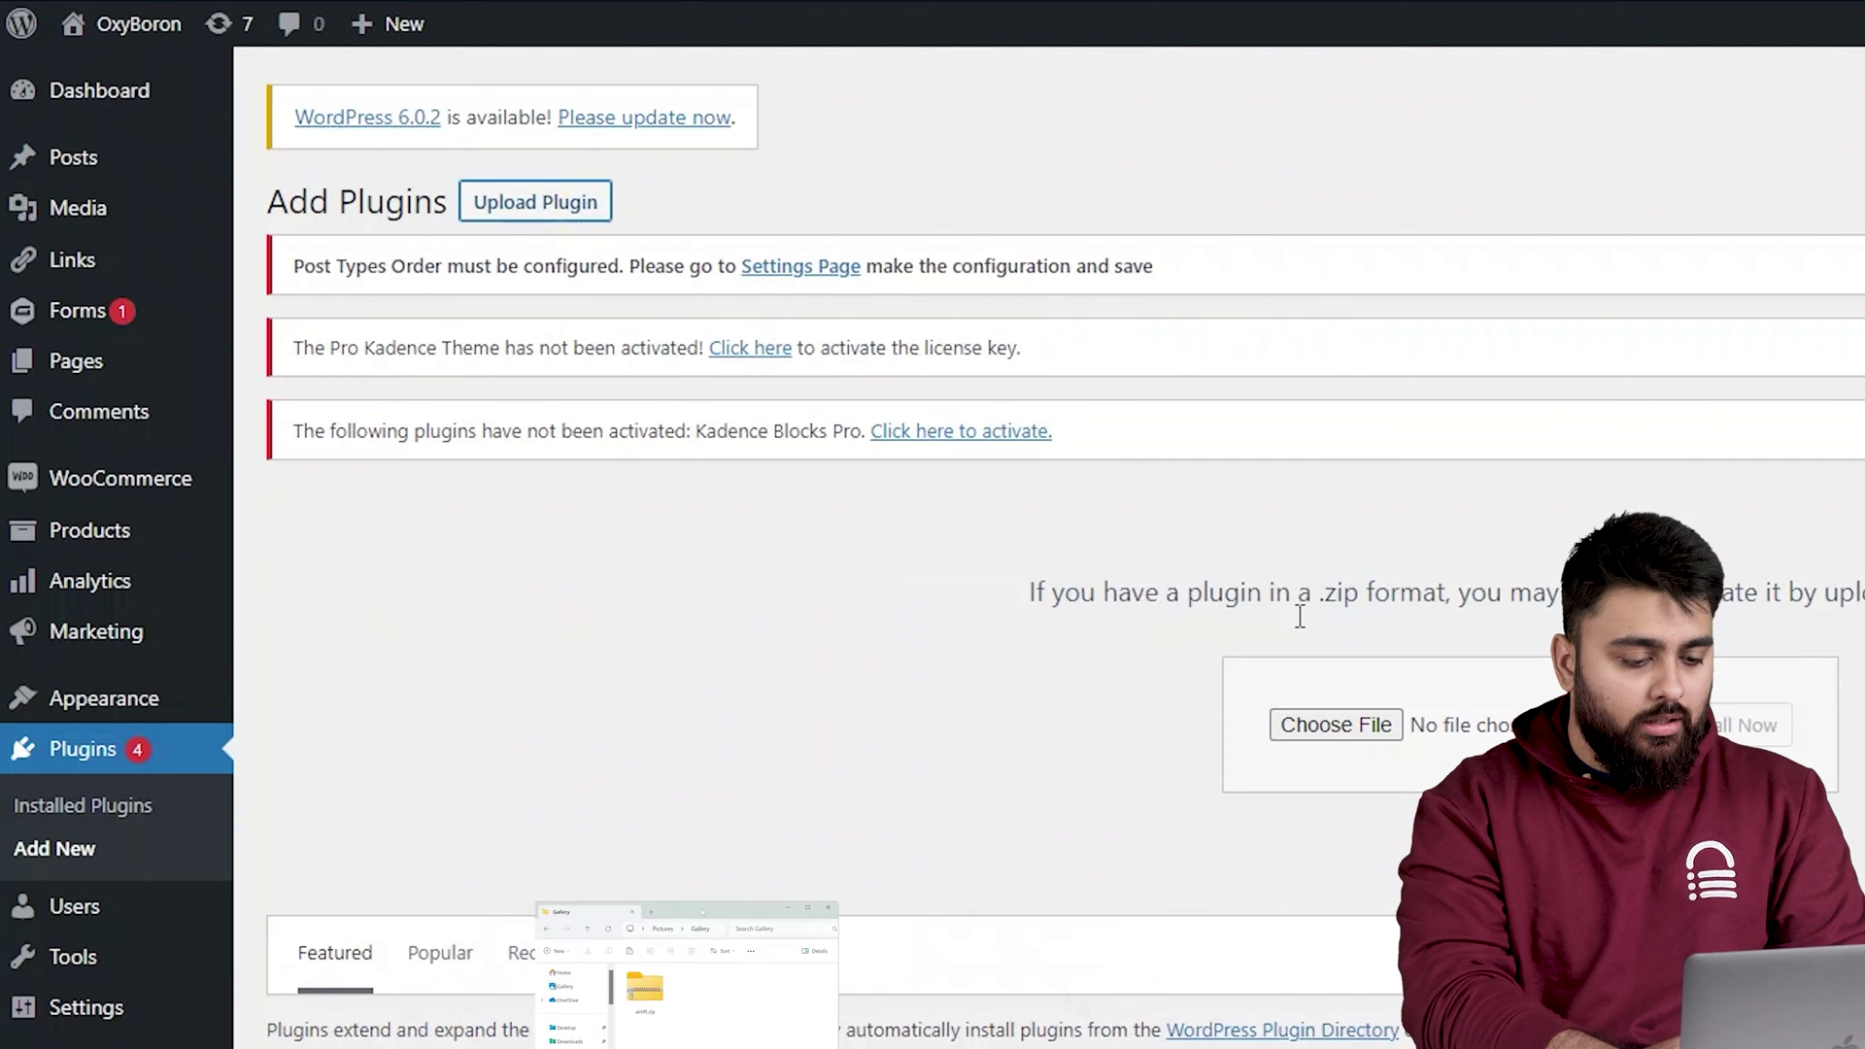
Upload the Airlift zip file, install it, and activate the Airlift plugin.
key(alt+Tab)
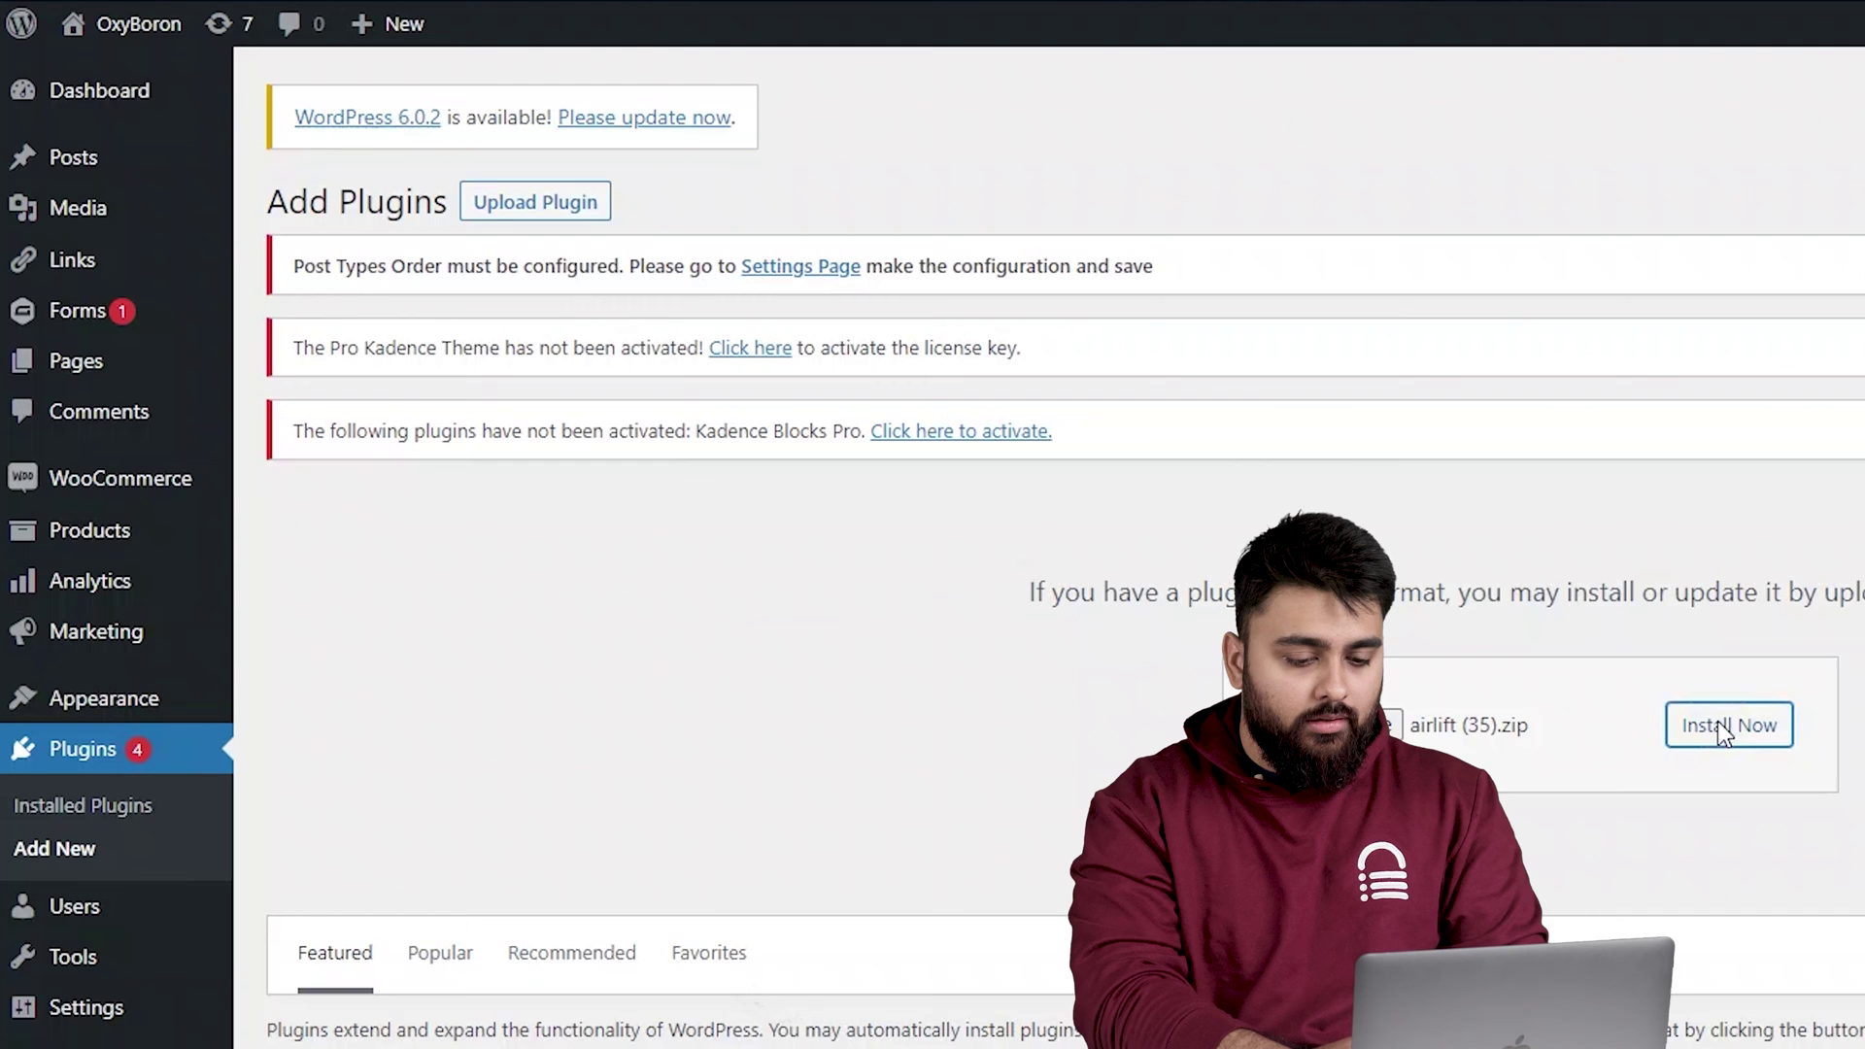
click(1724, 729)
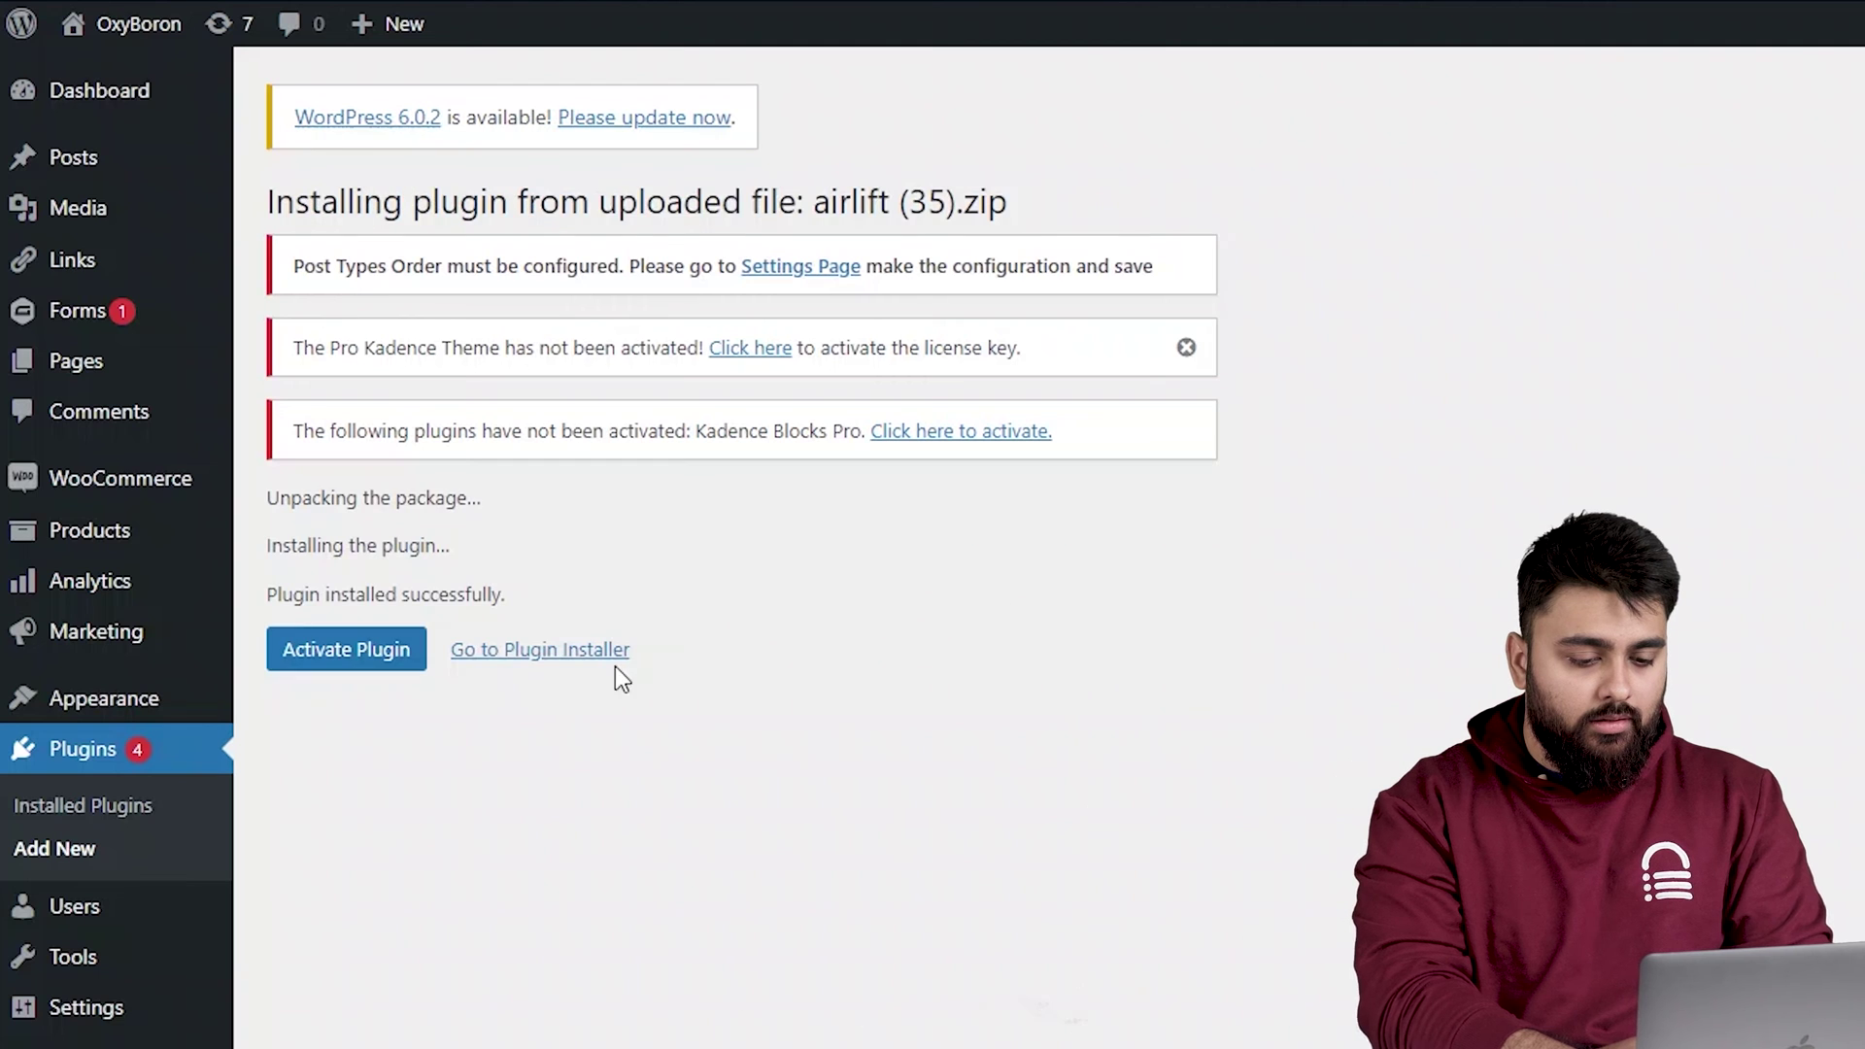
click(352, 653)
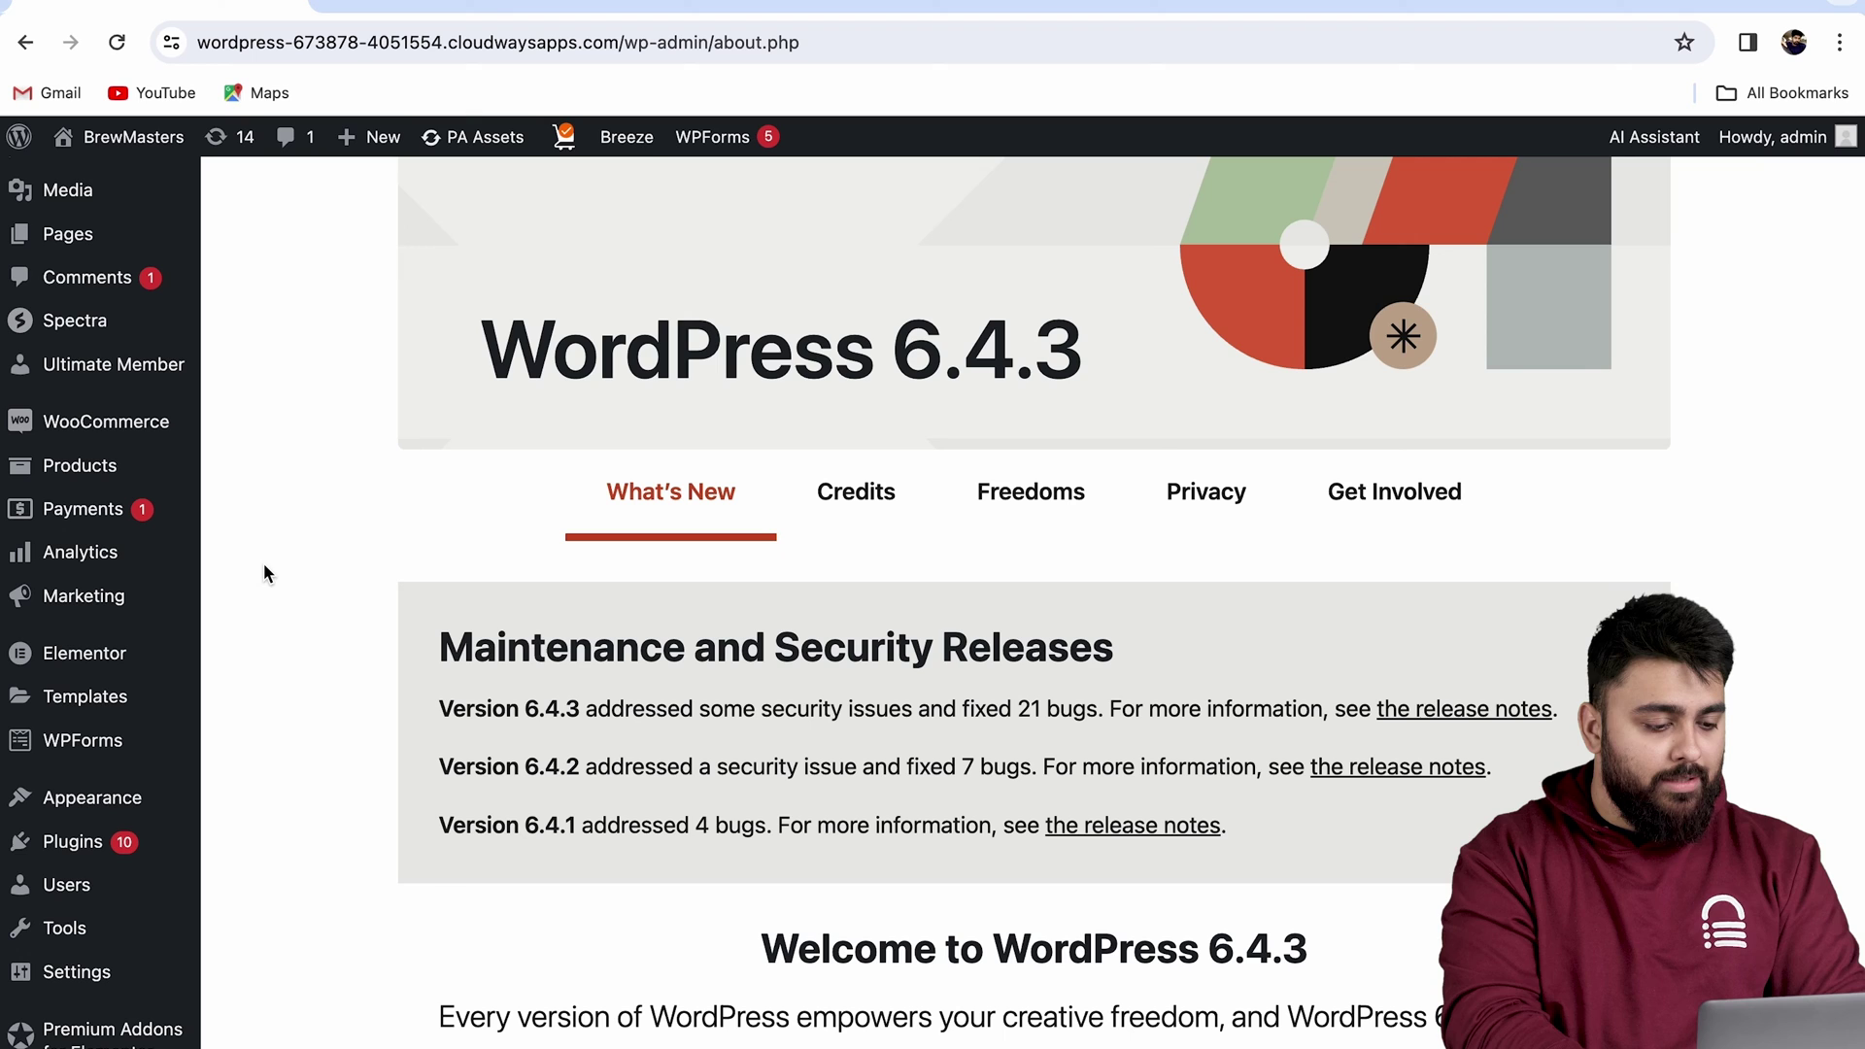
In Table of Contents settings, auto-insert on Posts and enable Show as Hierarchy.
mouse_move(122, 975)
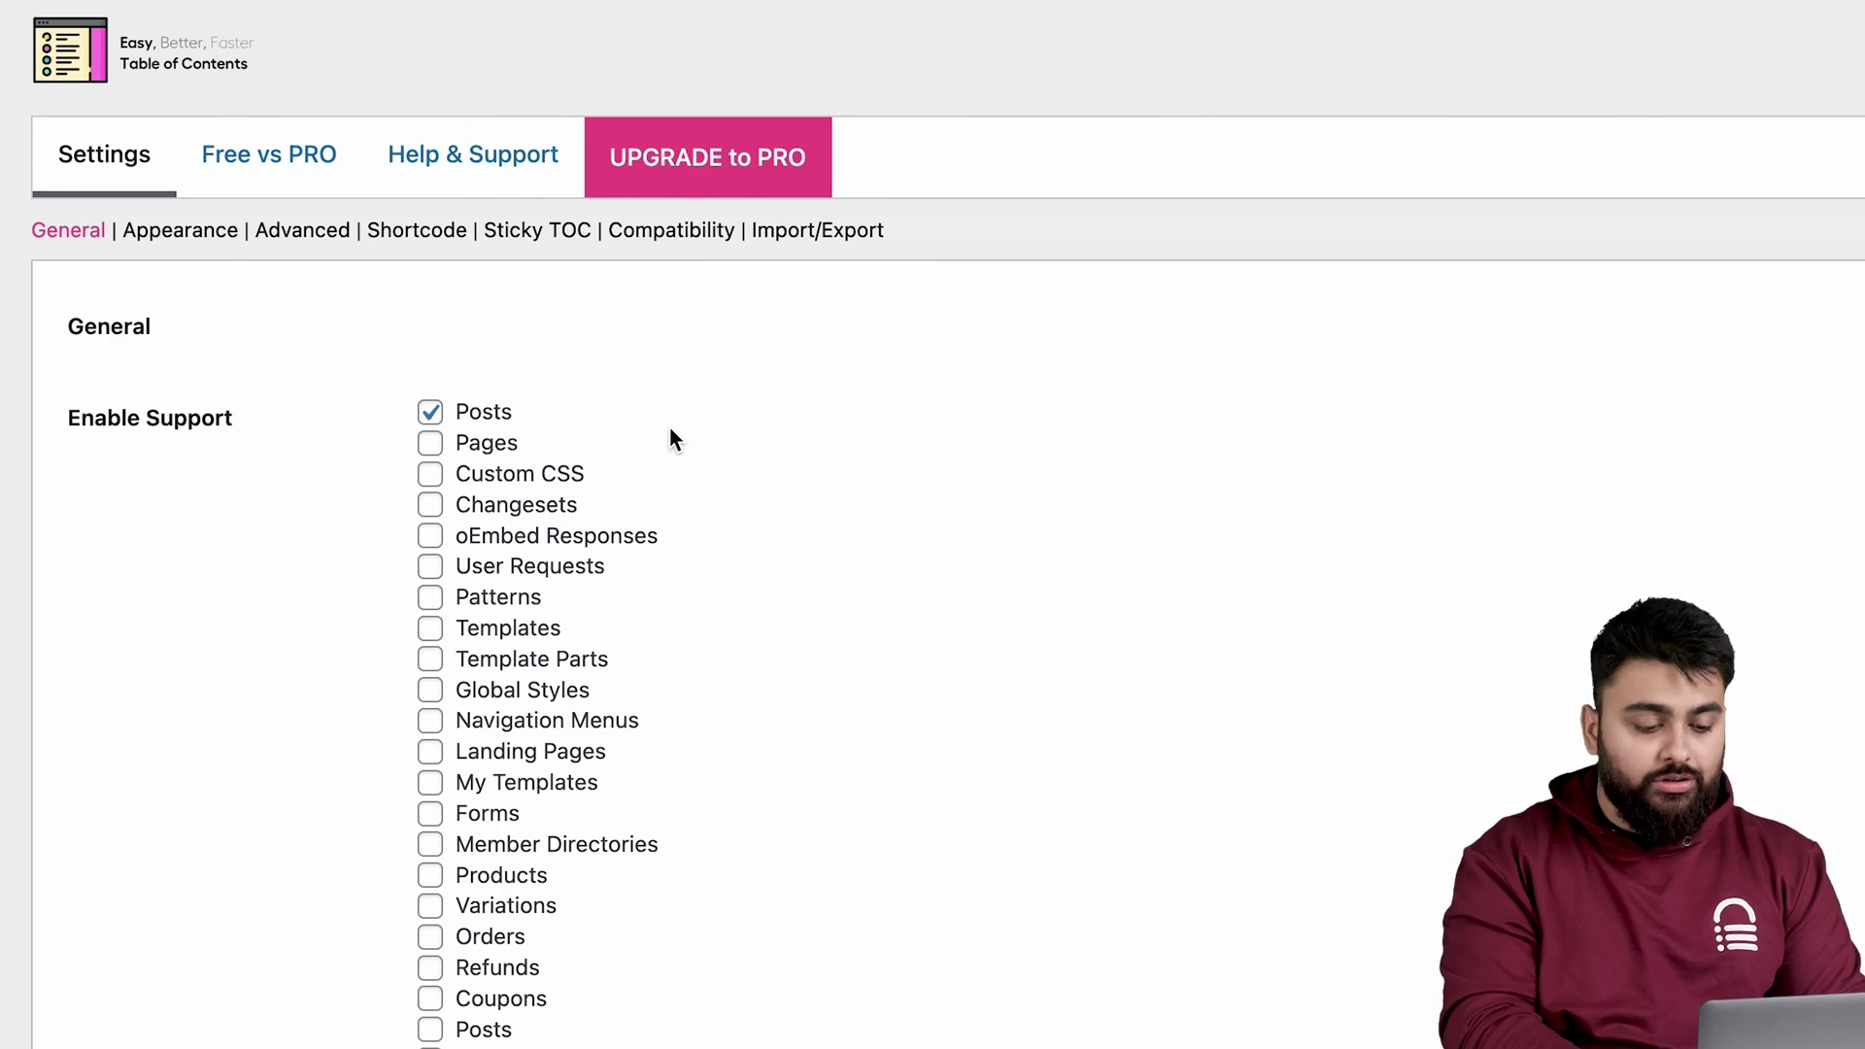
scroll(668, 427, down, 10)
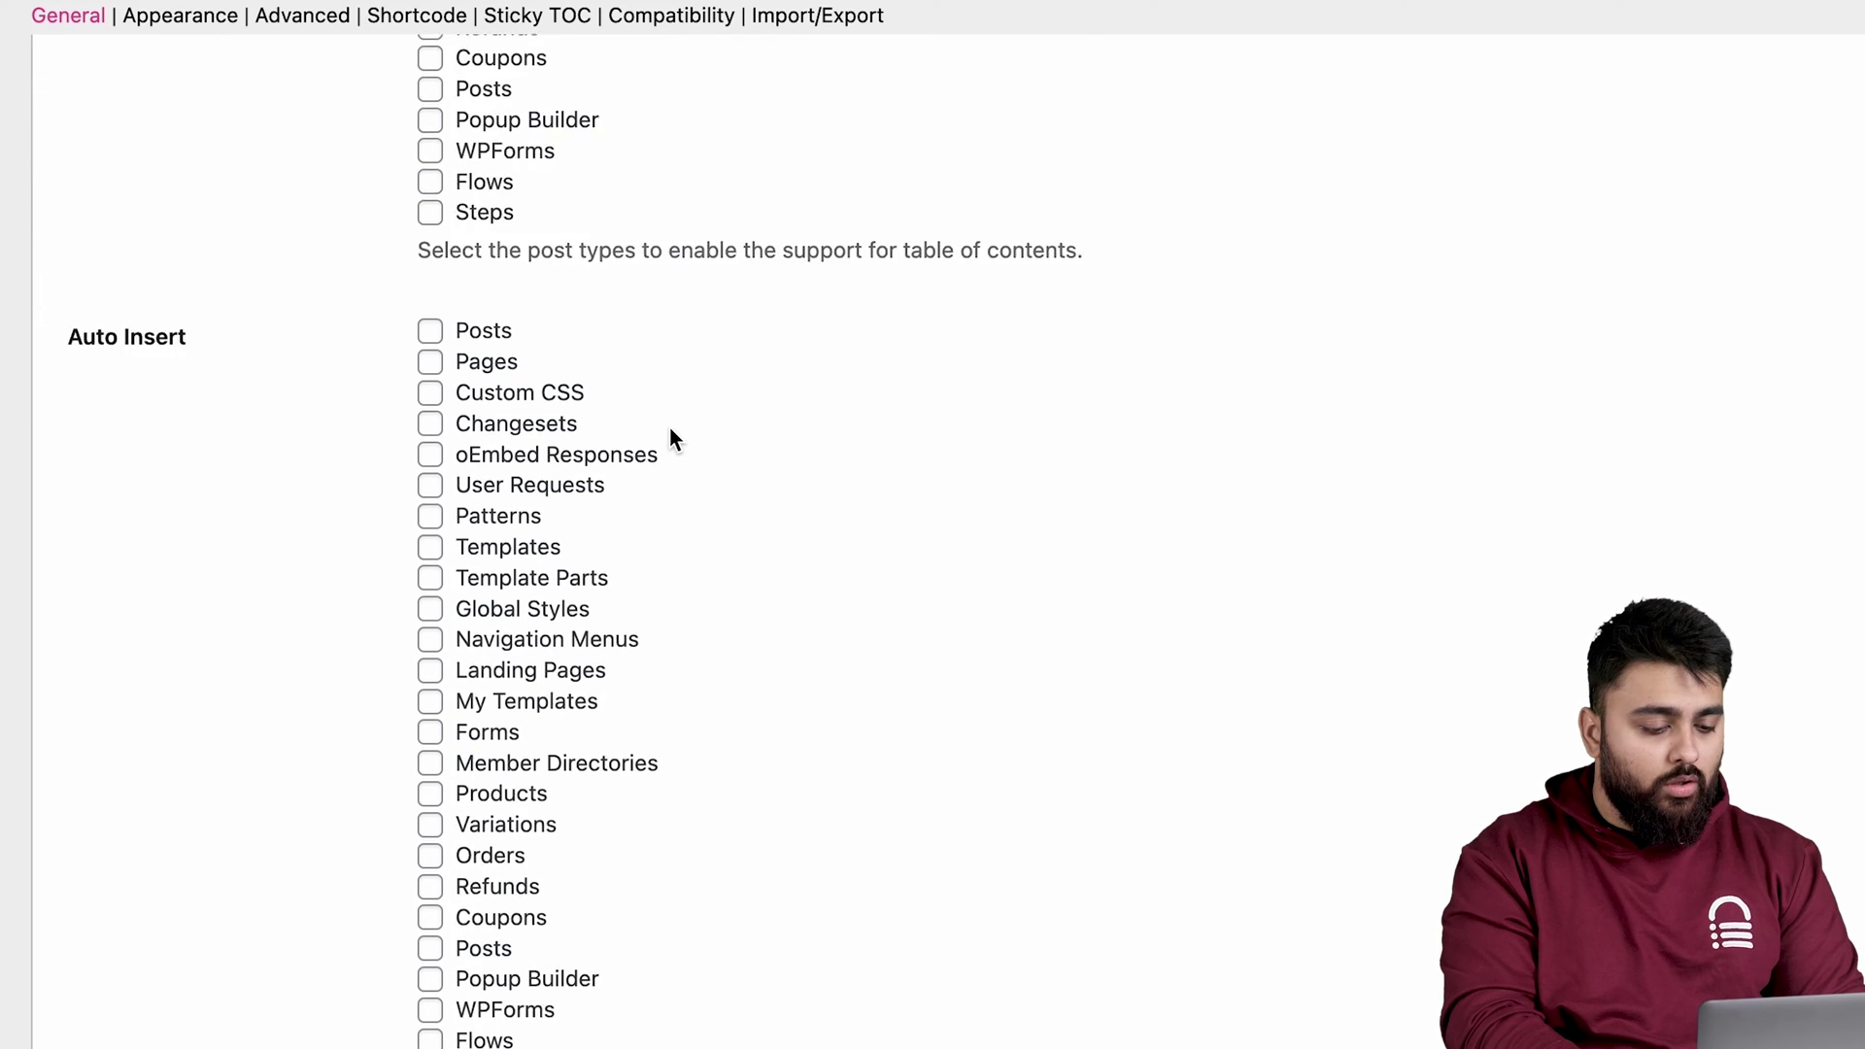
scroll(668, 428, down, 3)
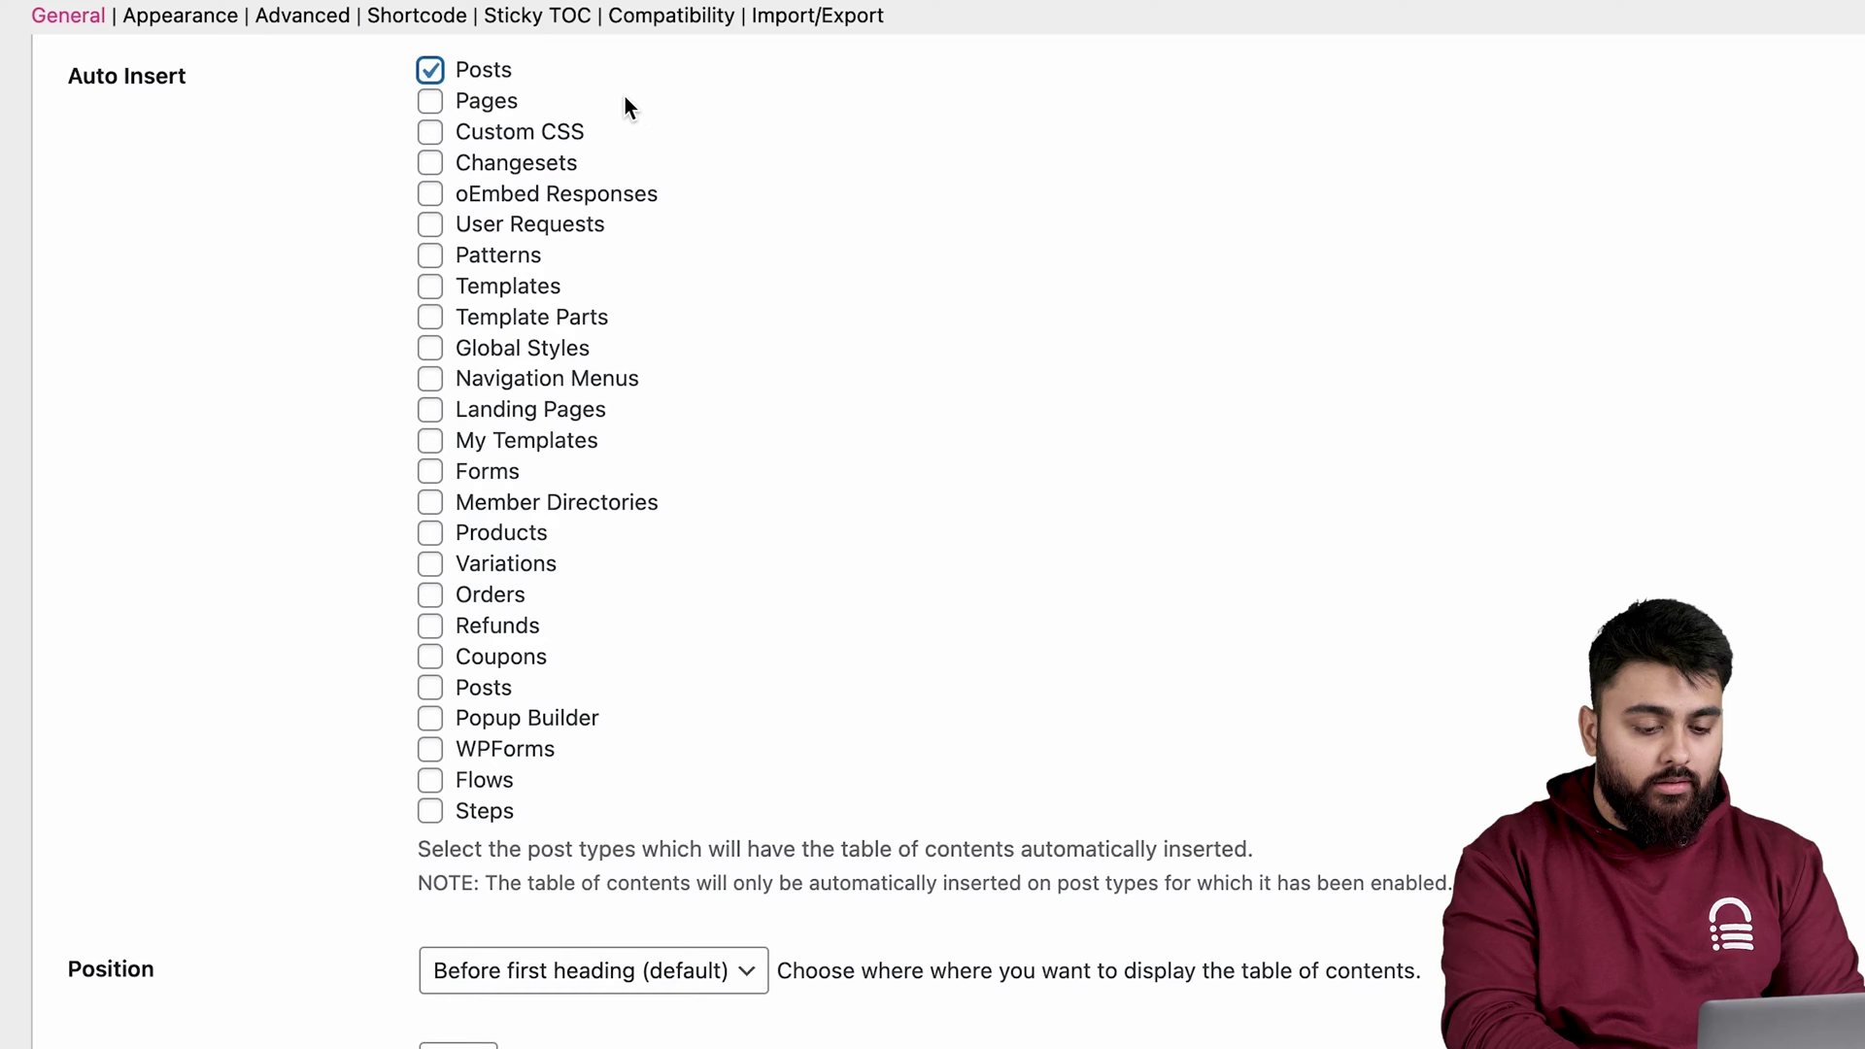
scroll(625, 101, down, 6)
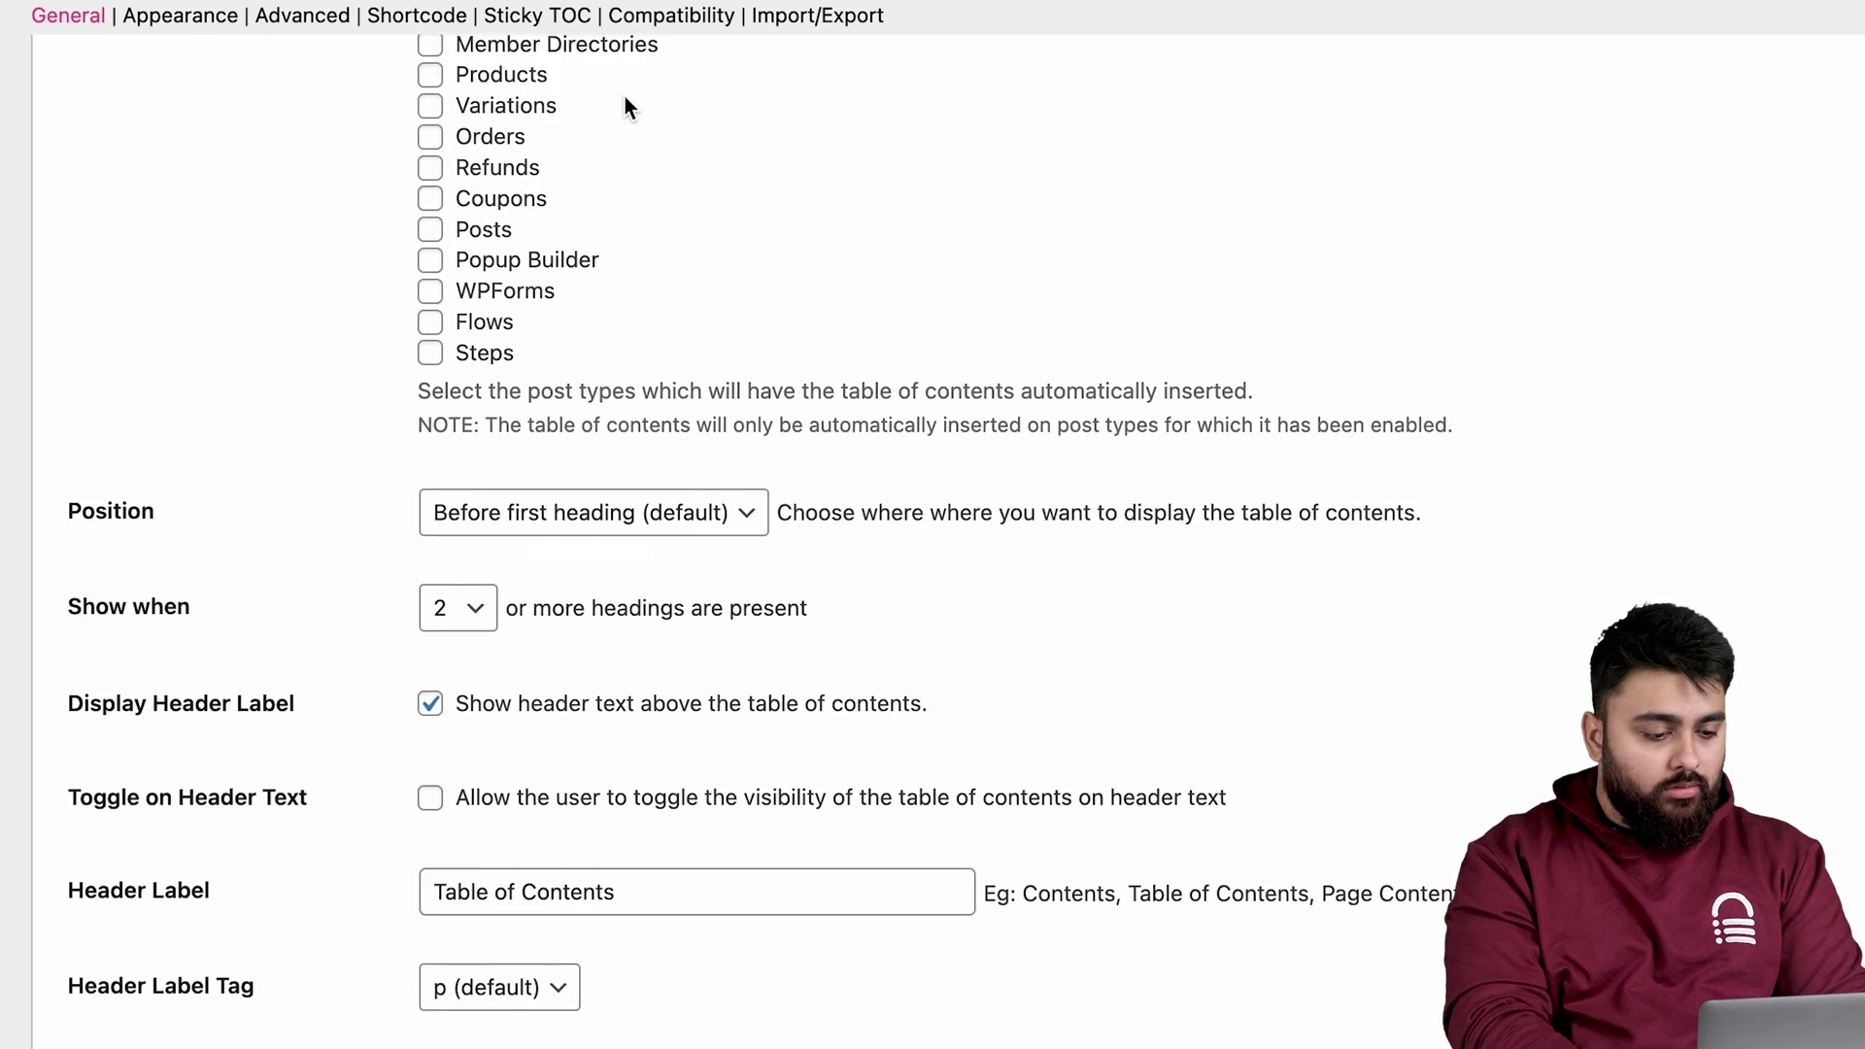
scroll(625, 96, down, 3)
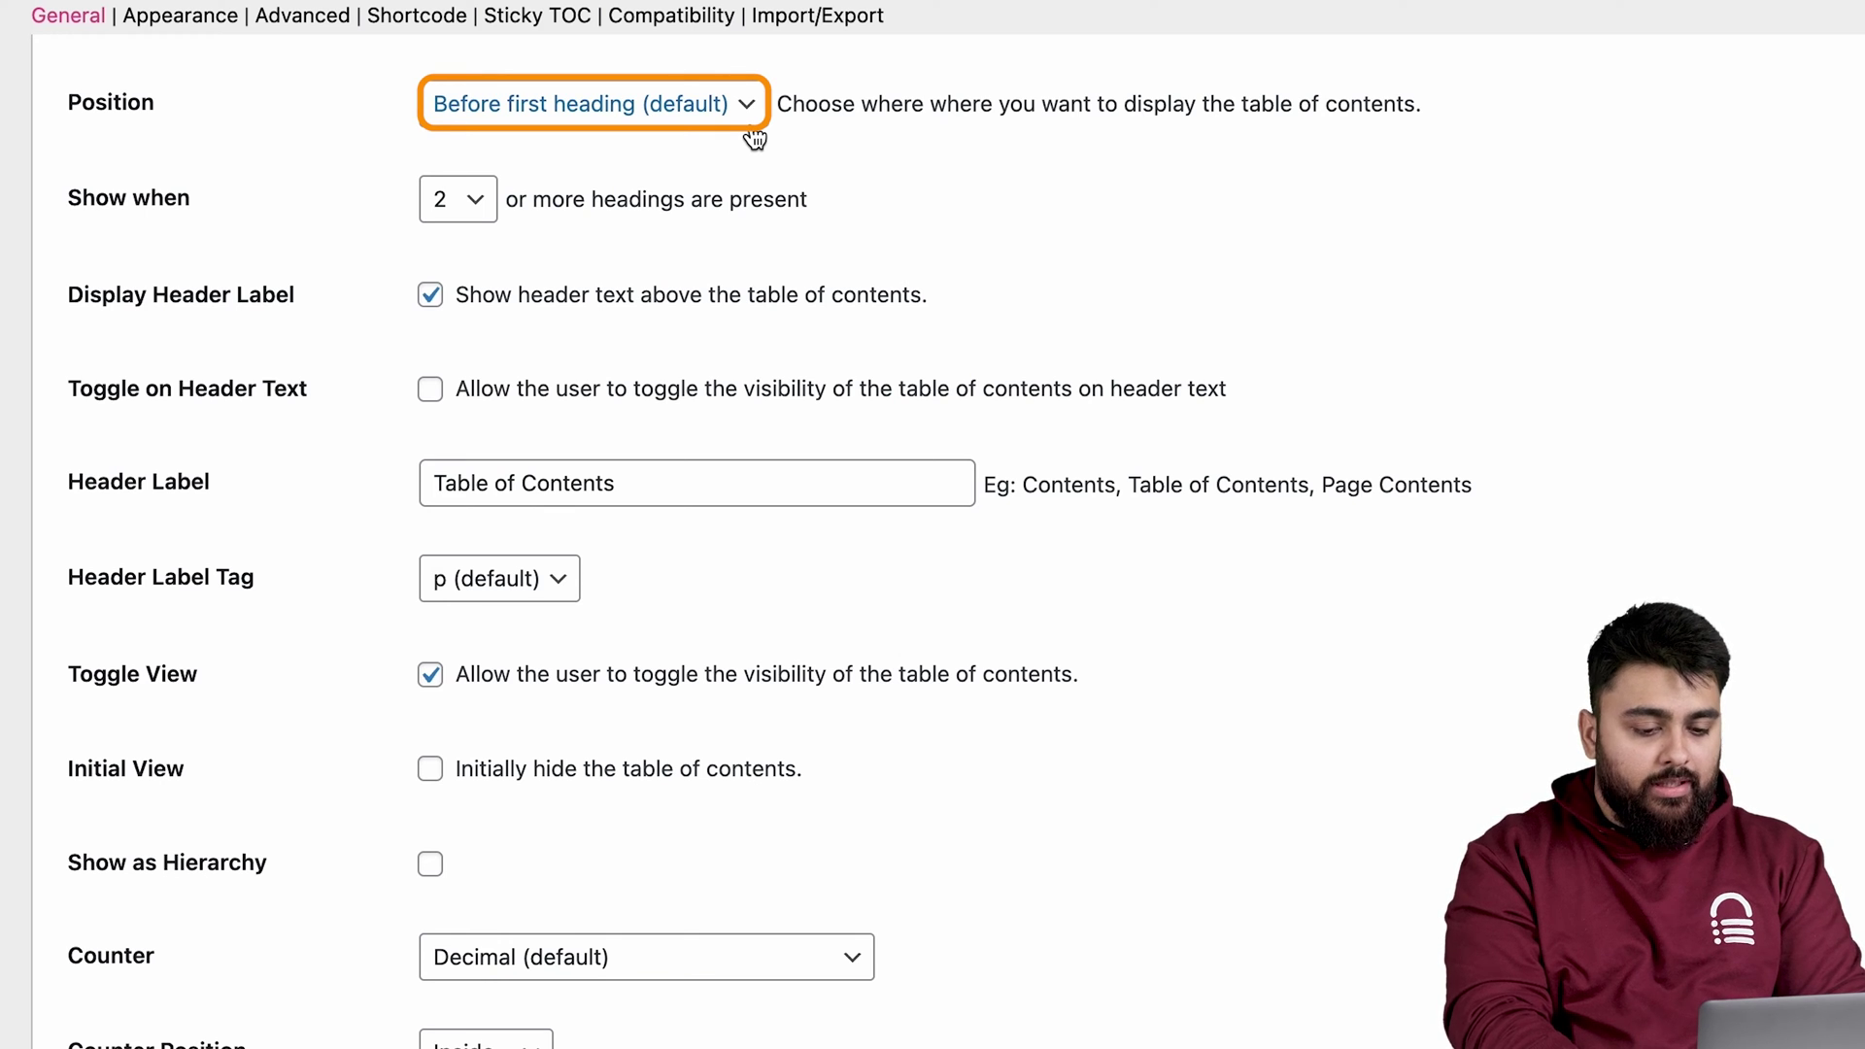
scroll(983, 227, down, 3)
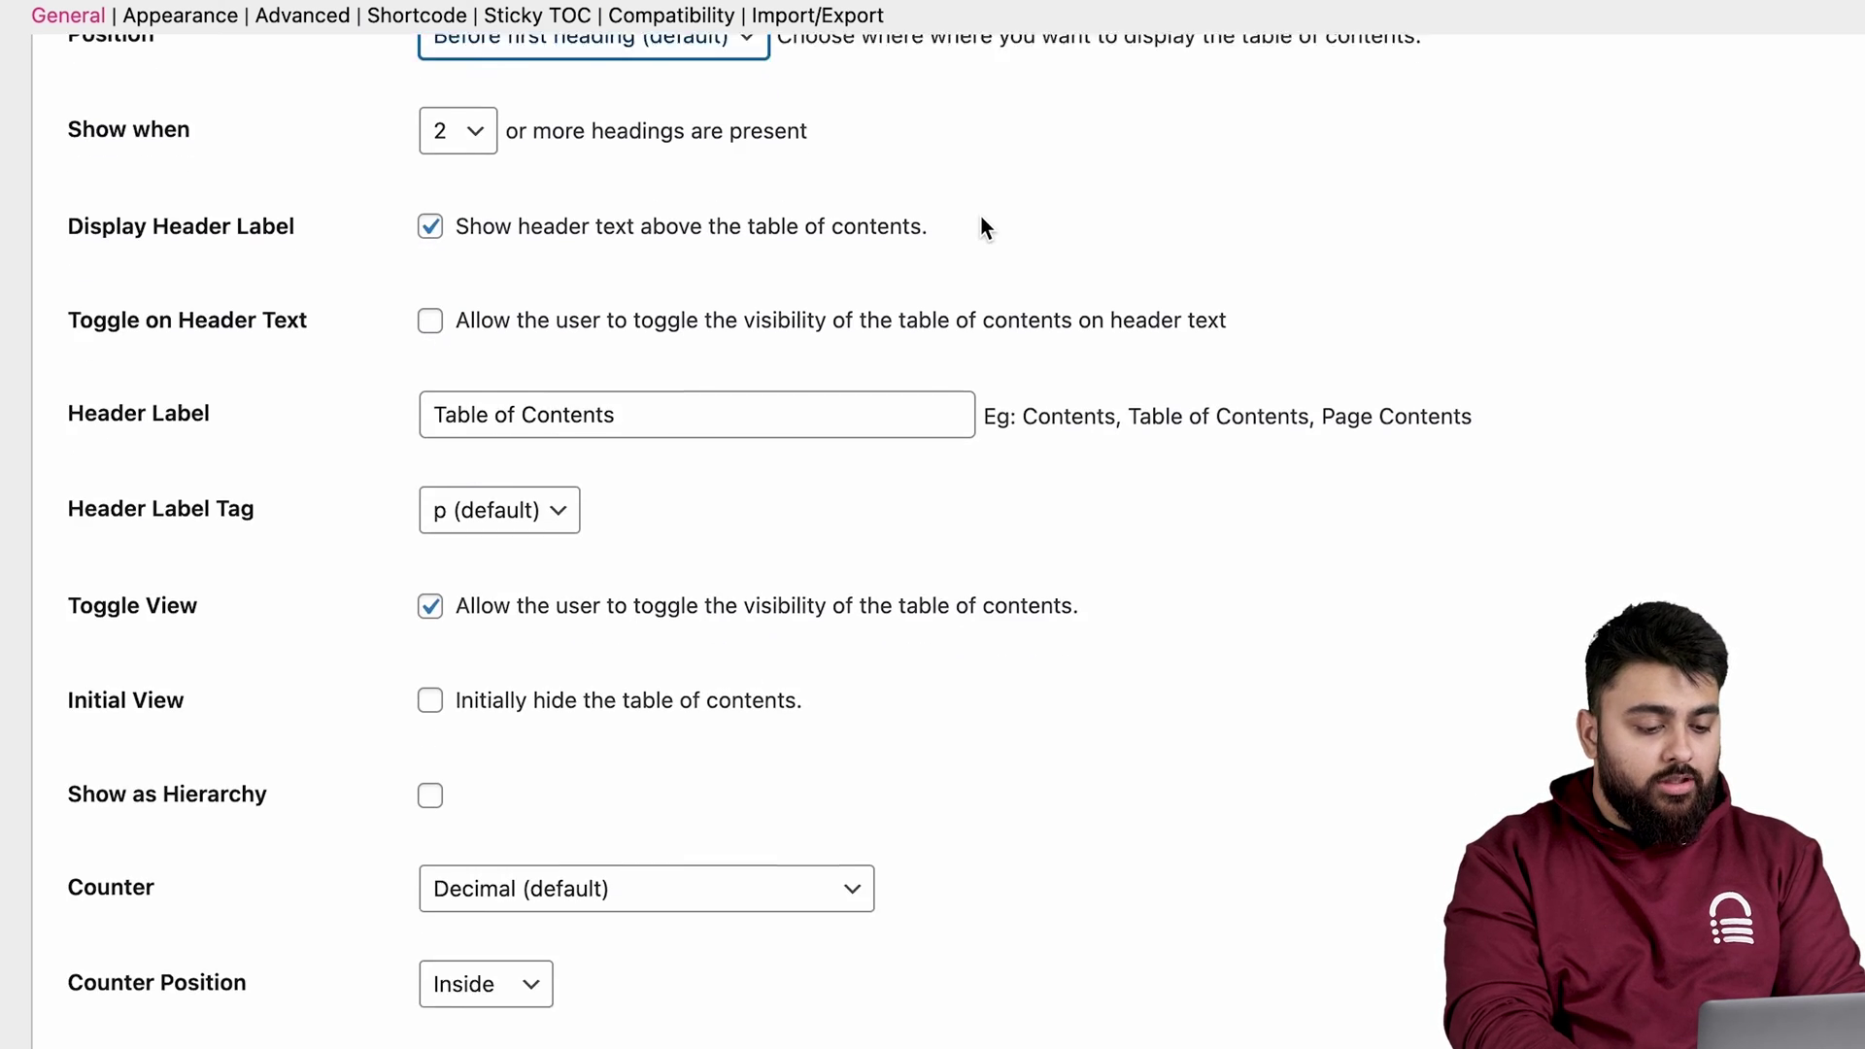
scroll(983, 226, down, 3)
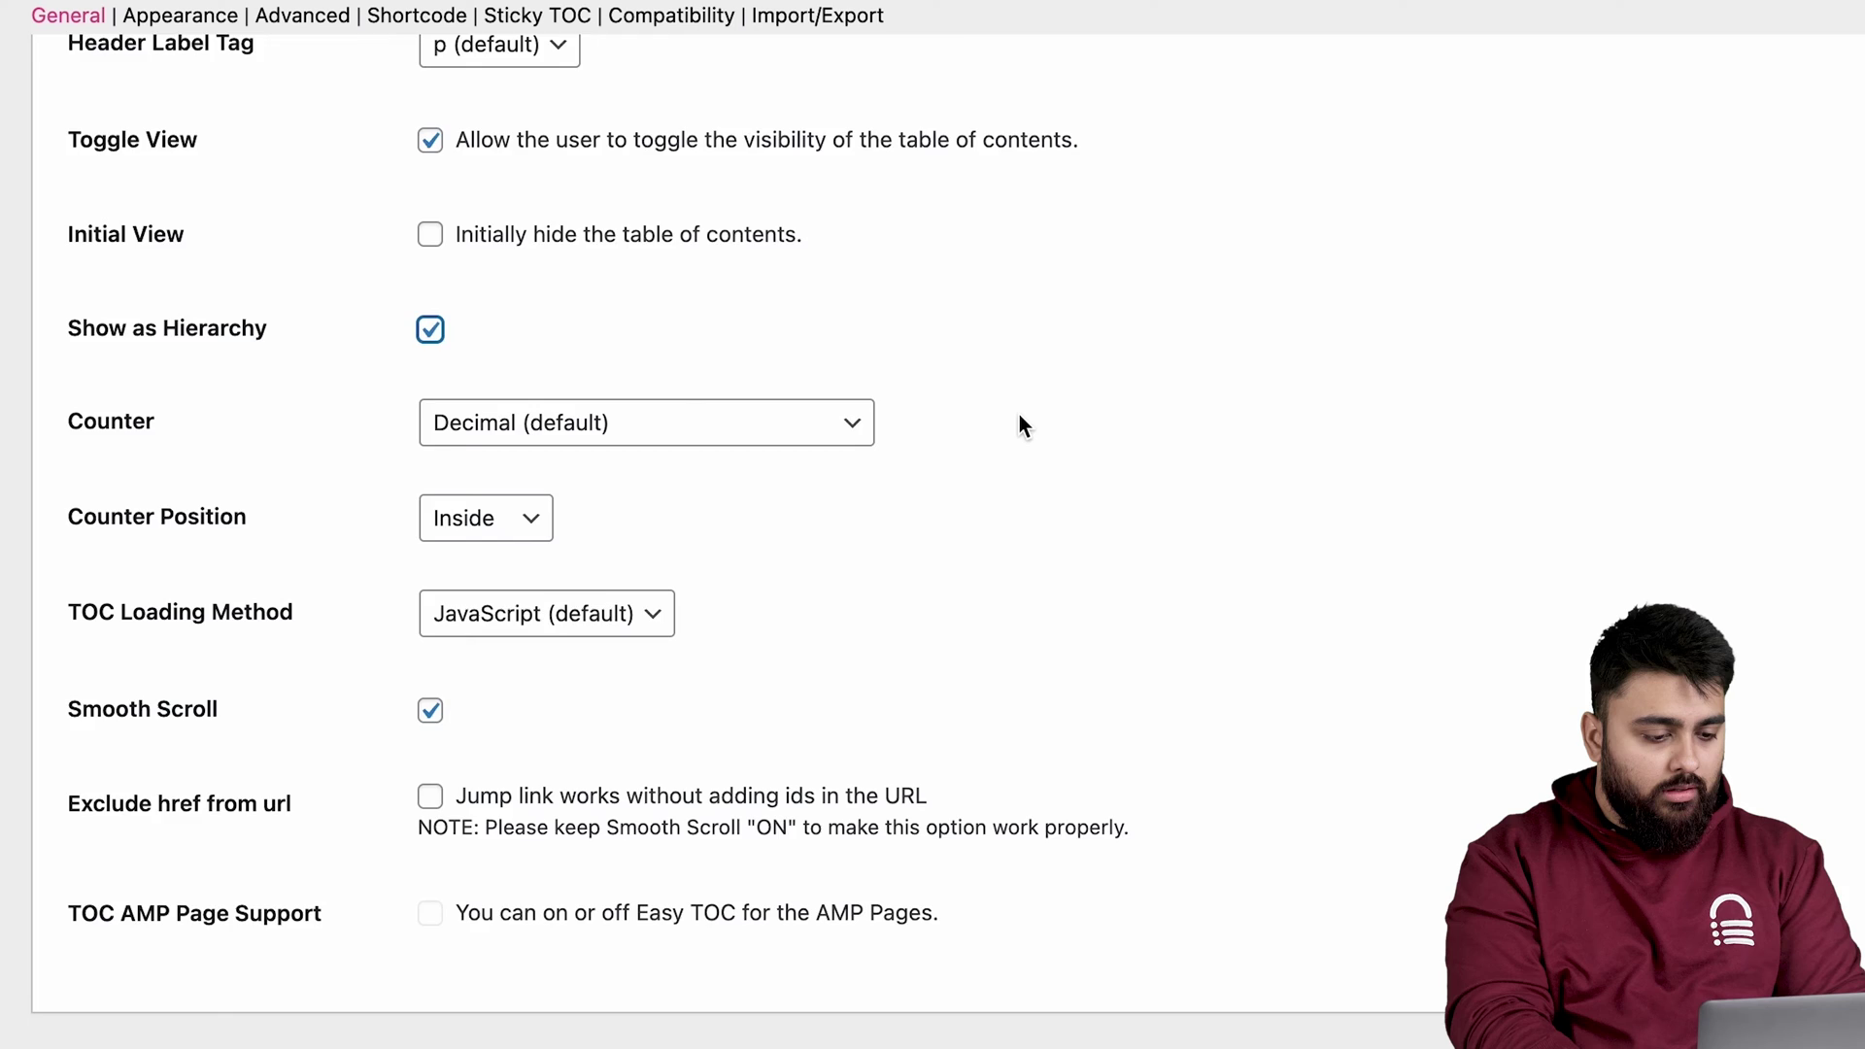
Set the table of contents counter to hyphens and keep the width at Auto.
scroll(1022, 417, down, 2)
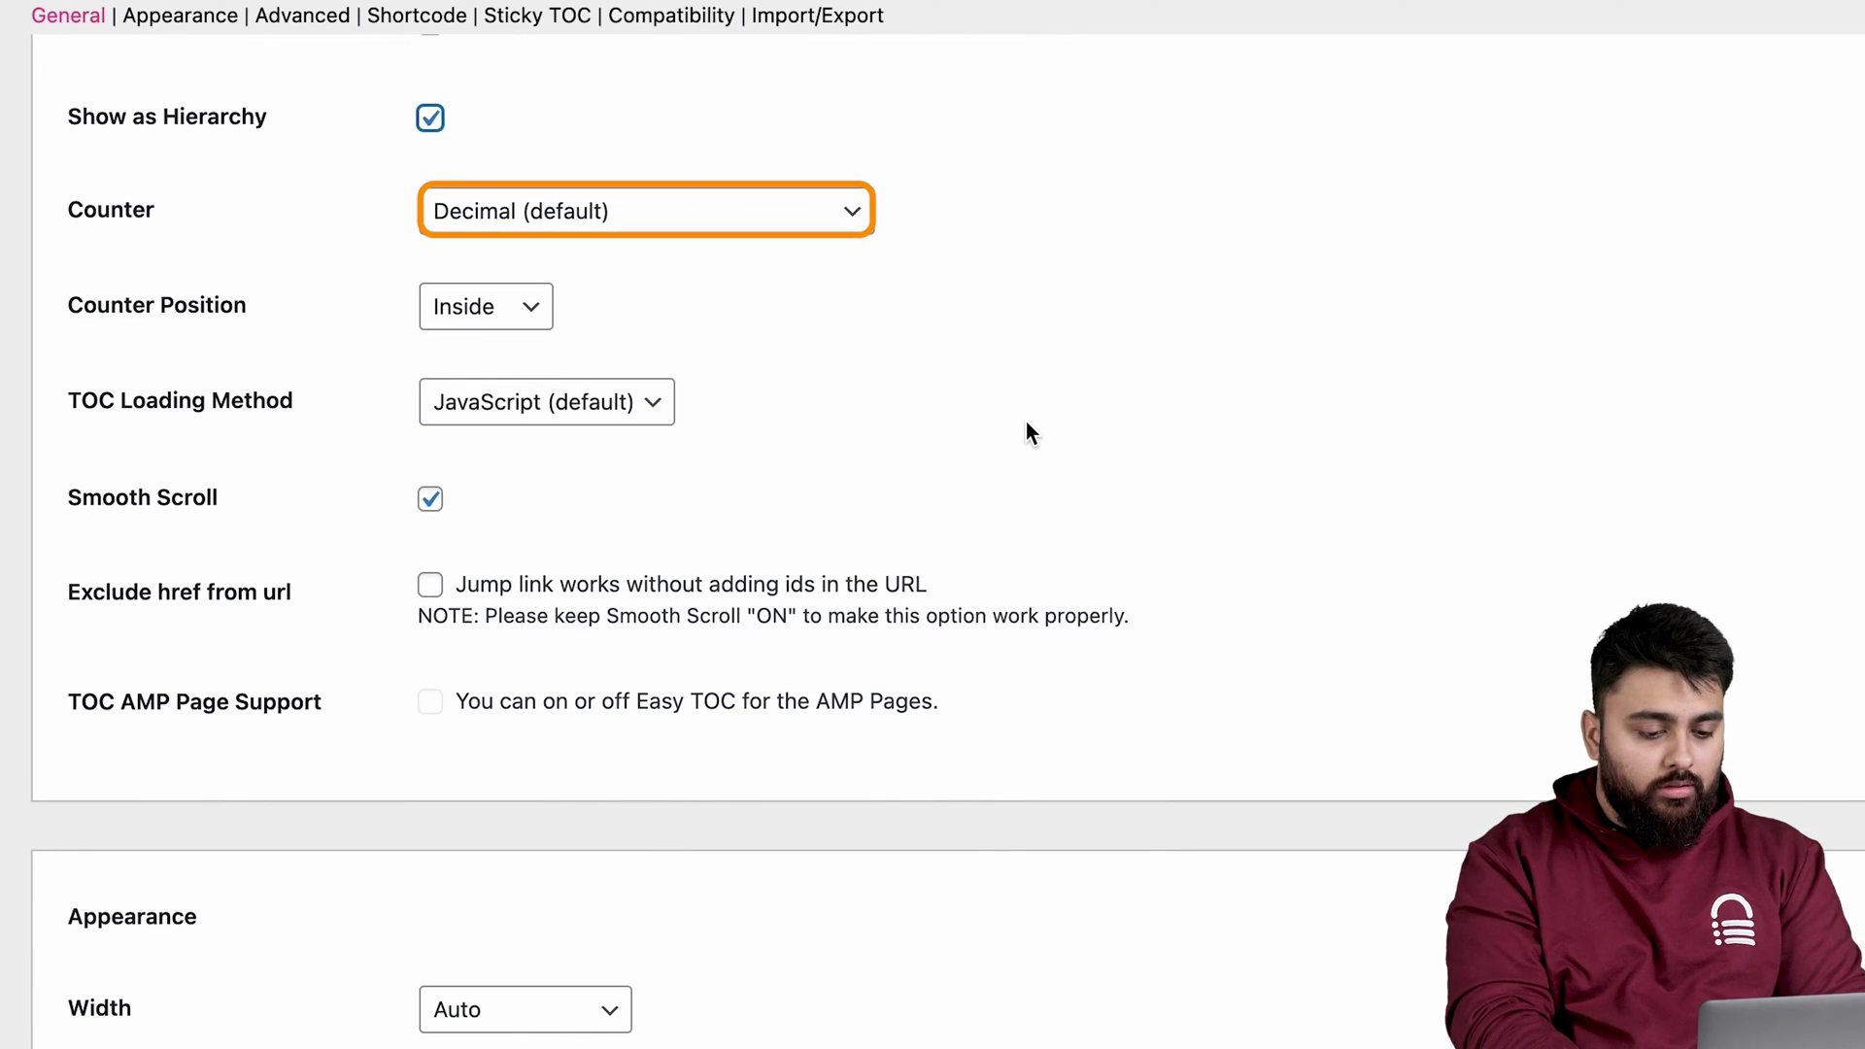
click(851, 225)
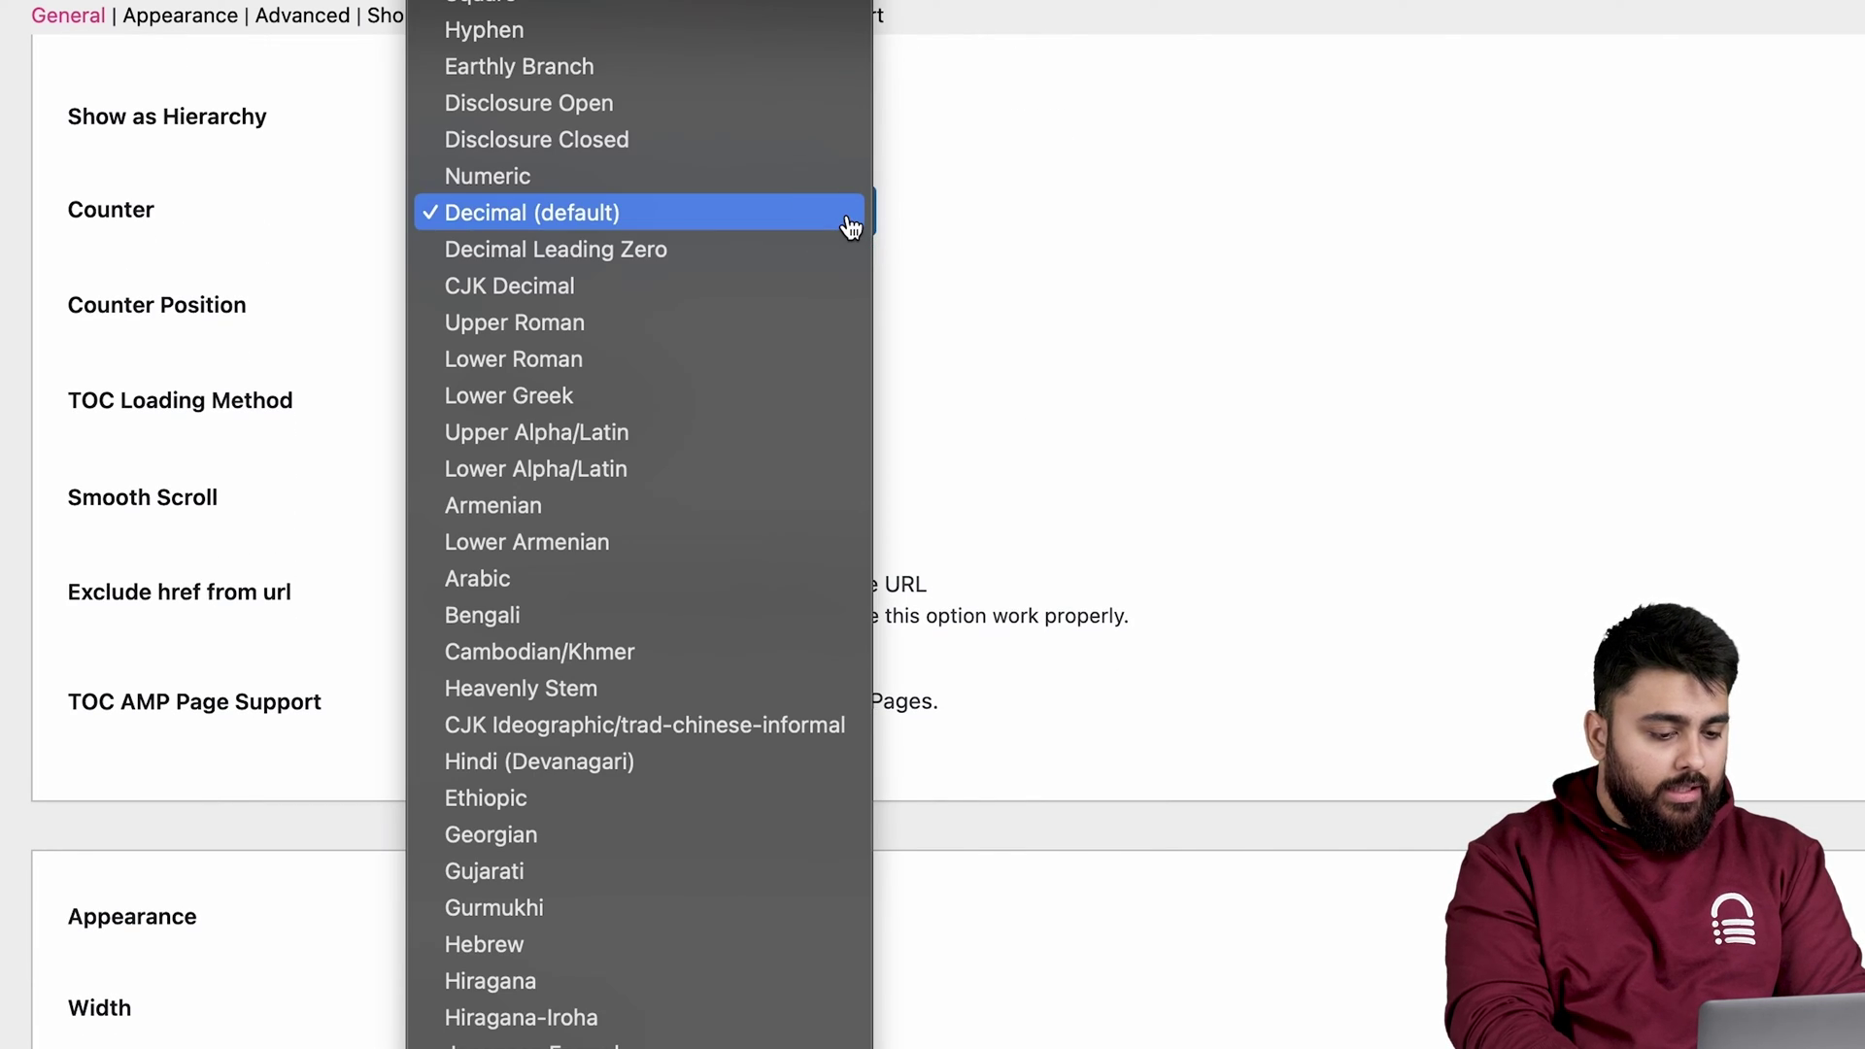
click(790, 53)
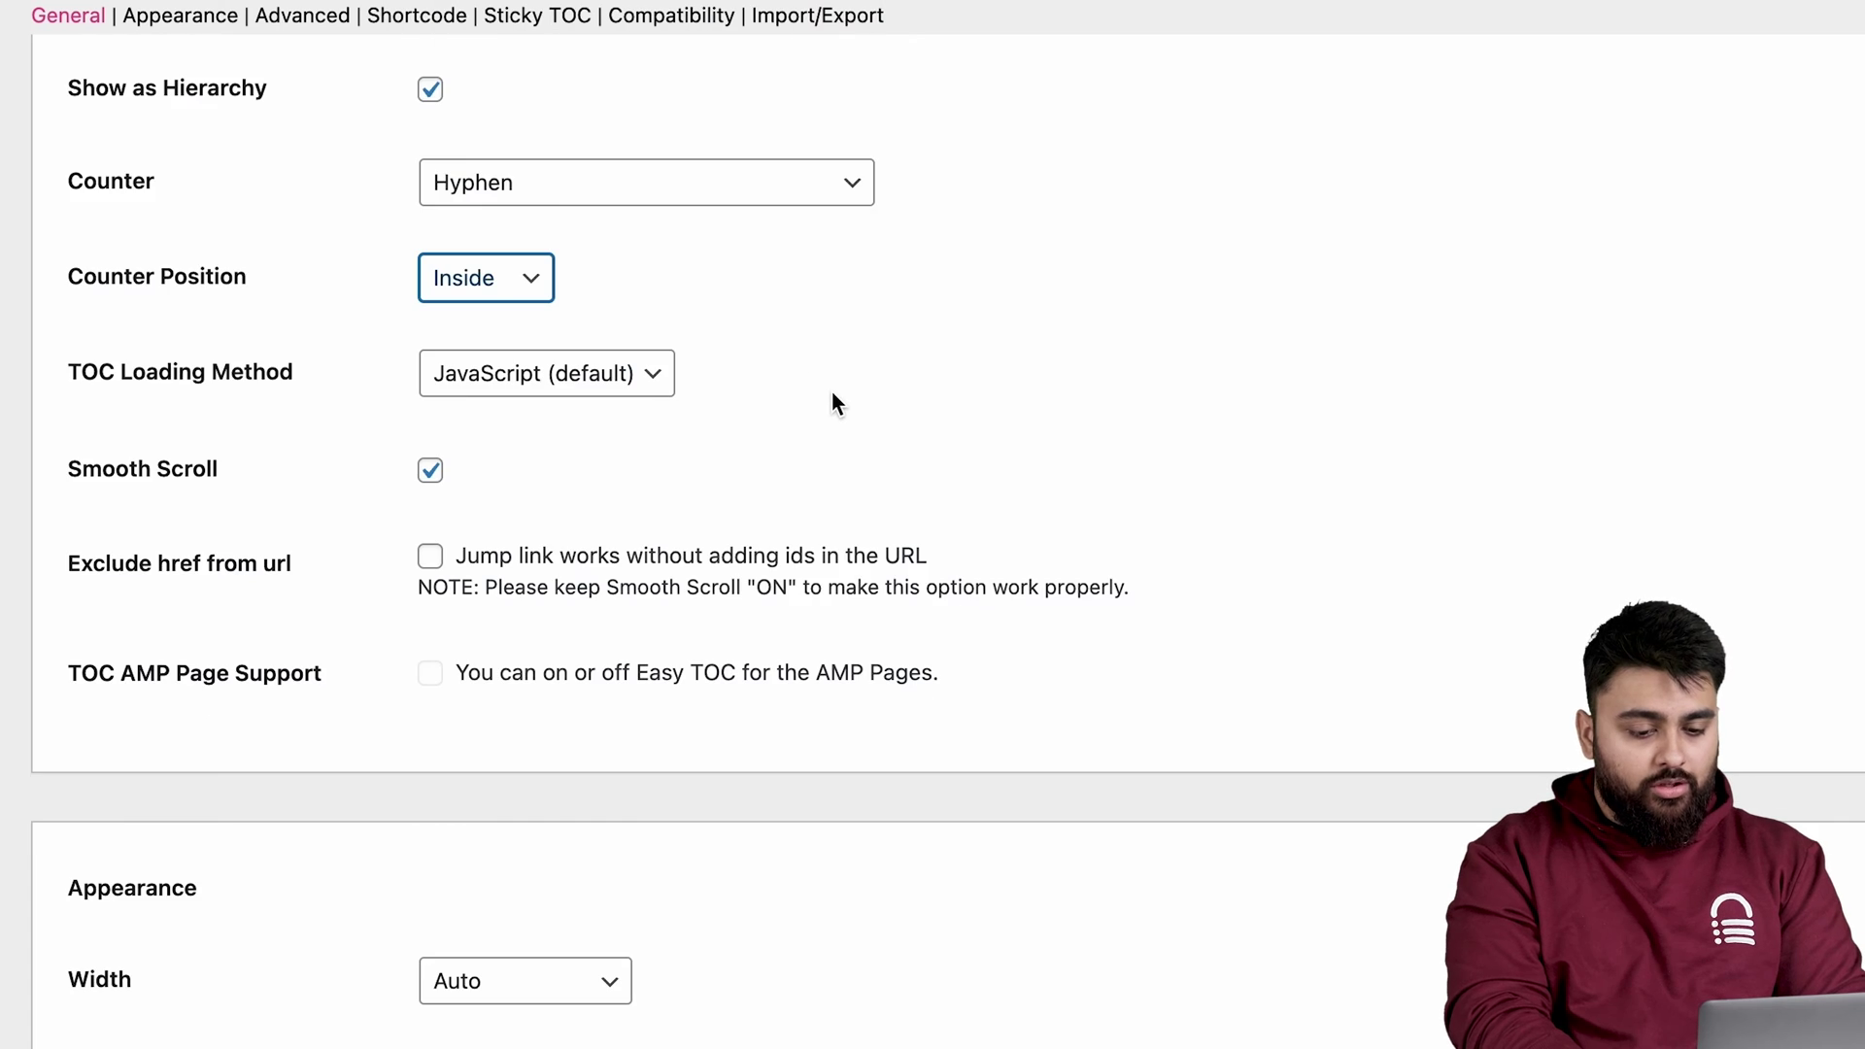
scroll(831, 402, down, 8)
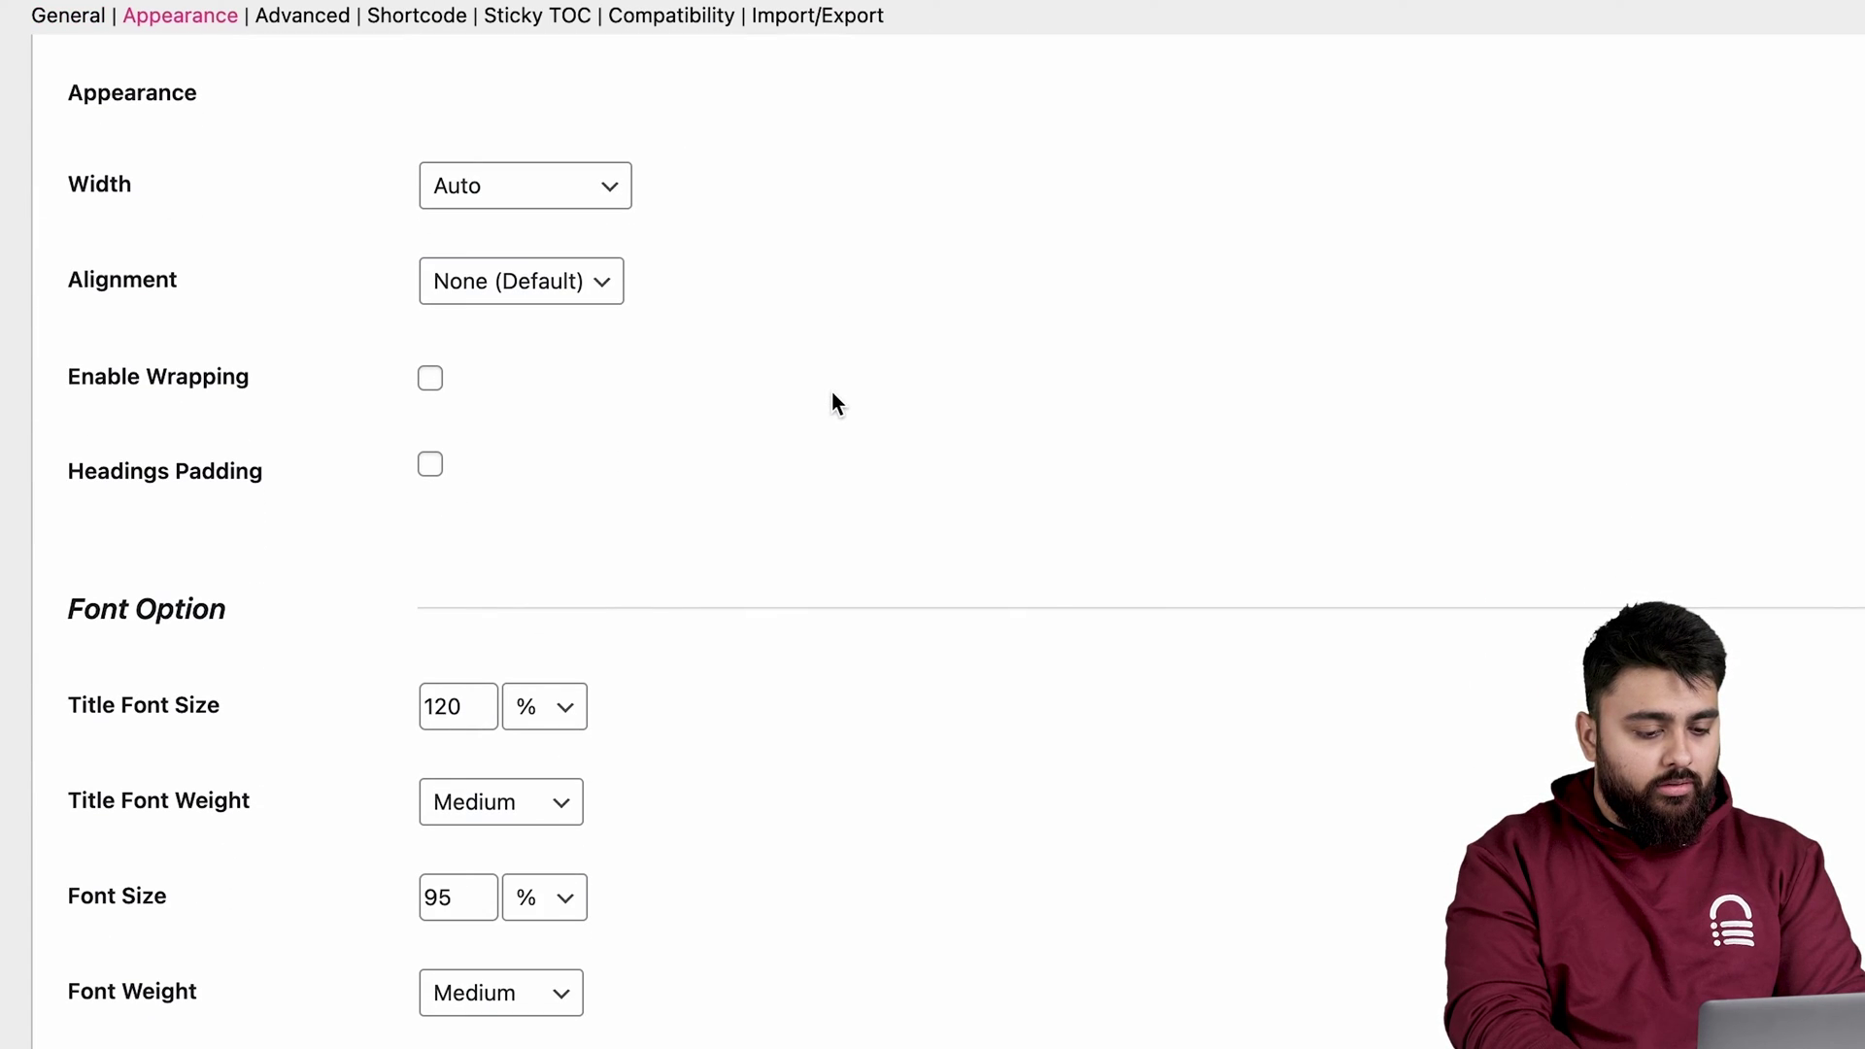
click(601, 194)
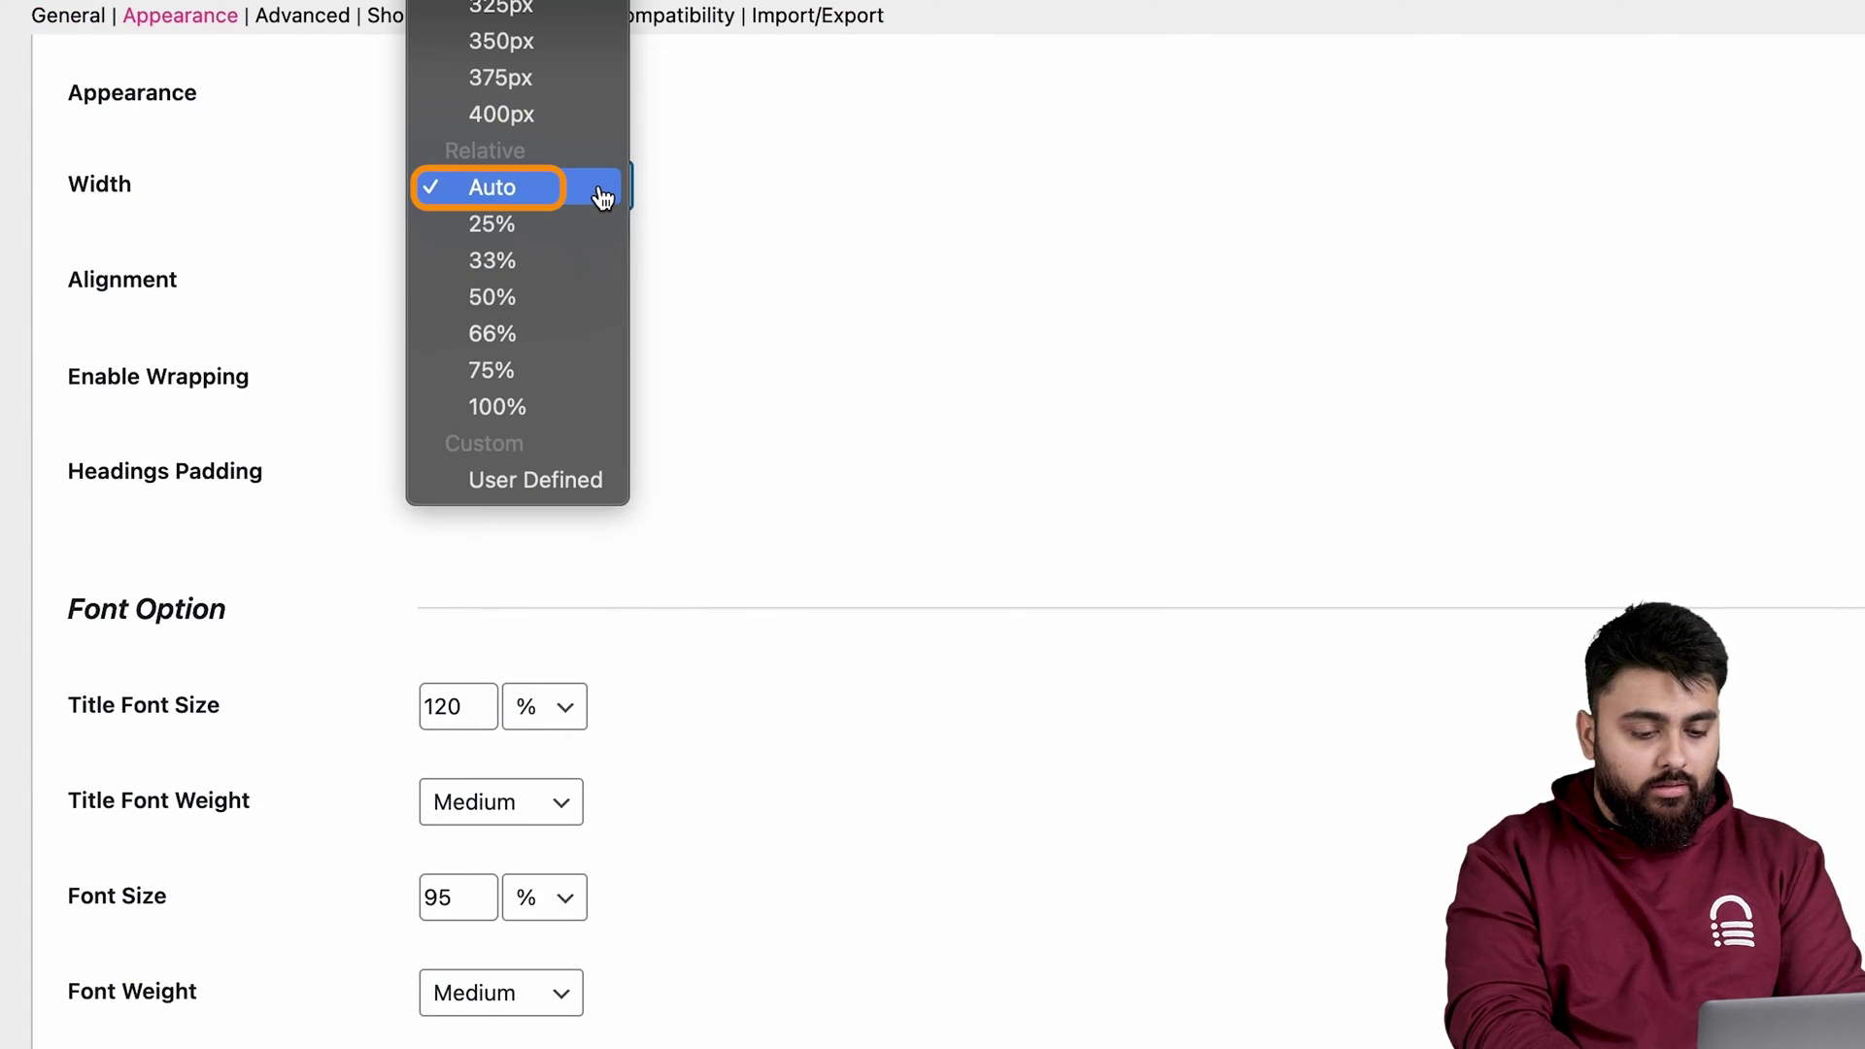
click(602, 197)
Enable the Sticky TOC option.
scroll(743, 335, down, 6)
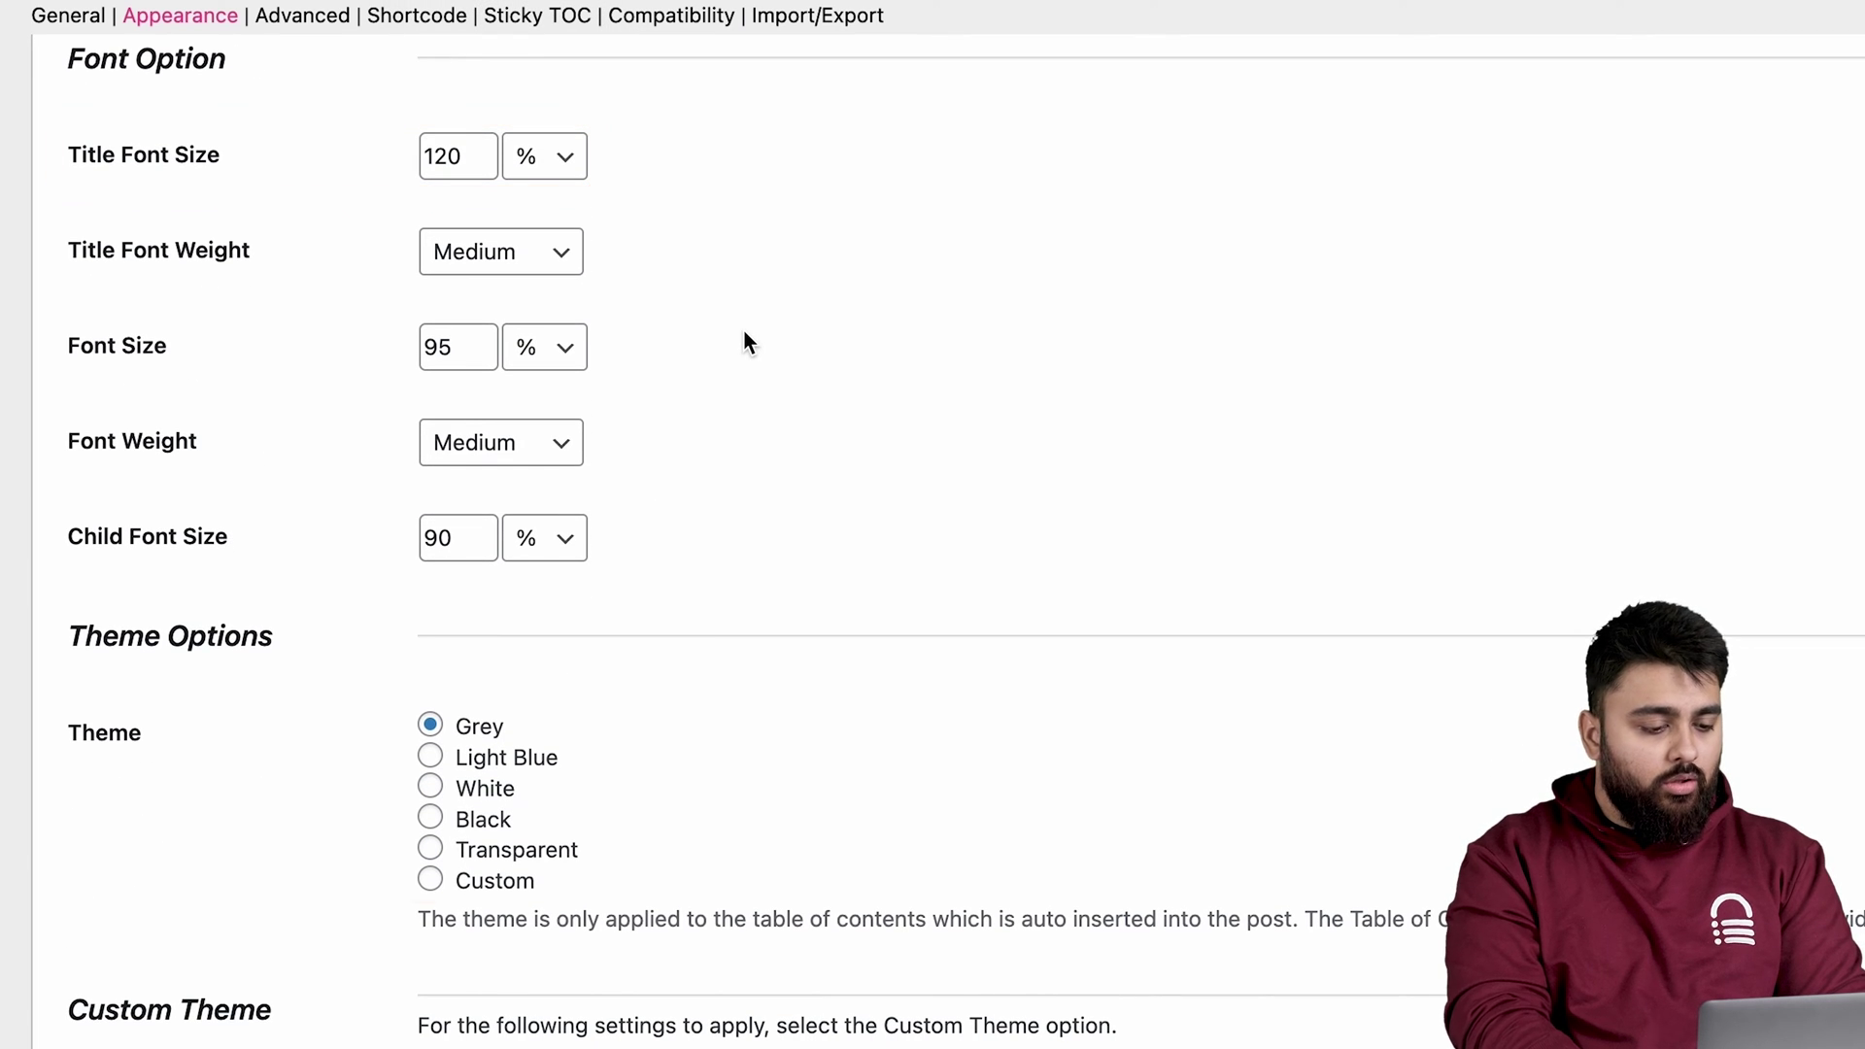
scroll(744, 335, down, 10)
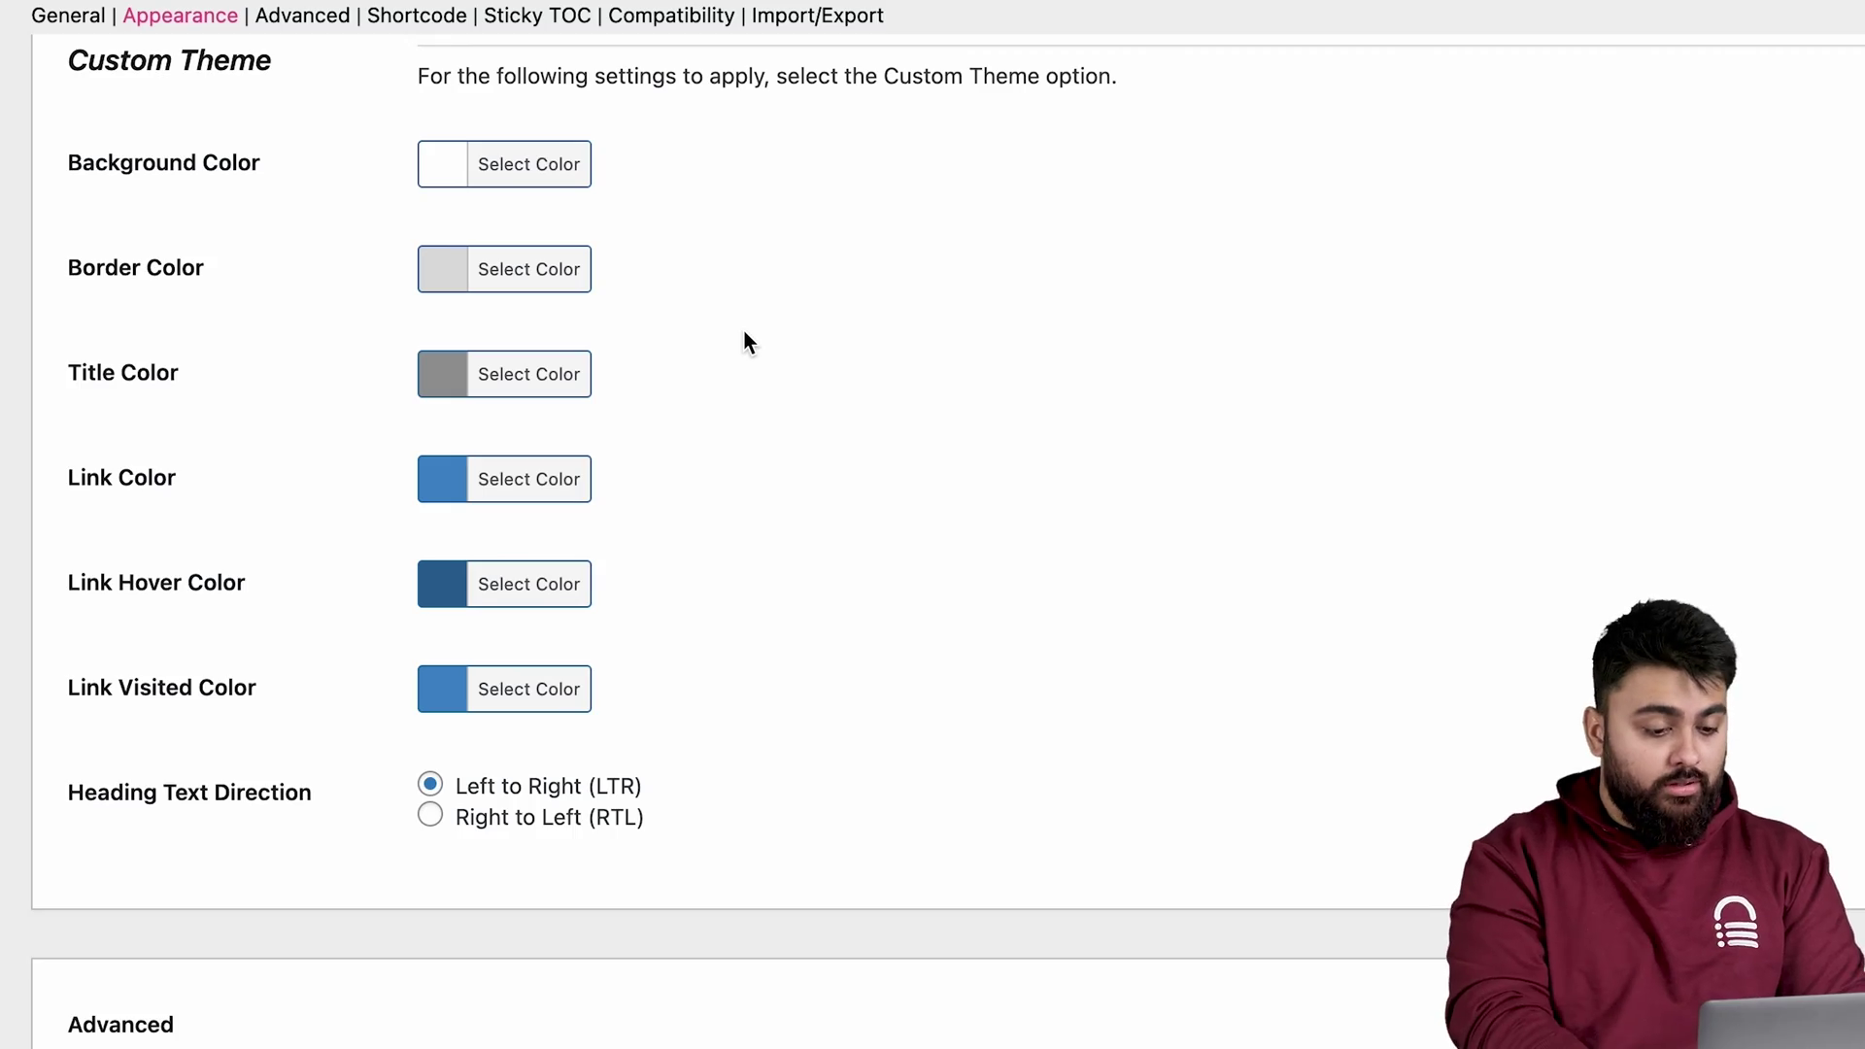
scroll(748, 342, down, 20)
scroll(743, 330, down, 20)
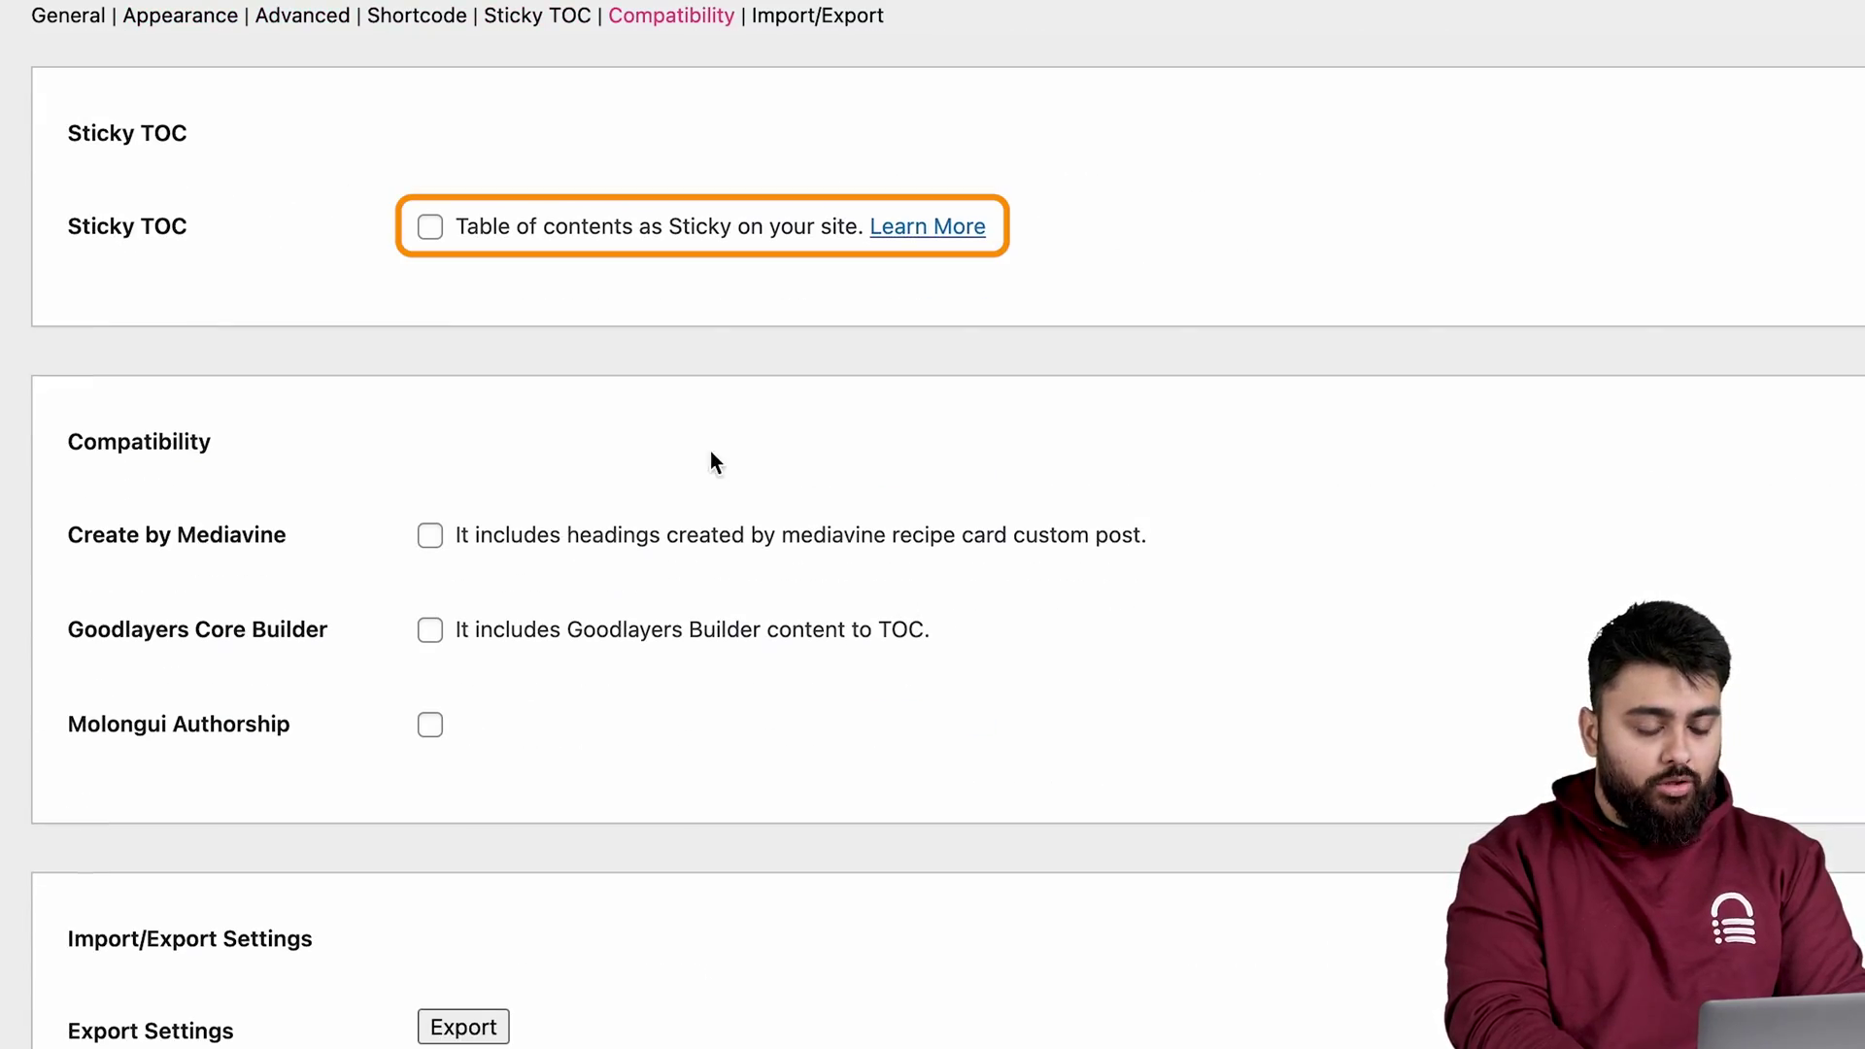
click(430, 227)
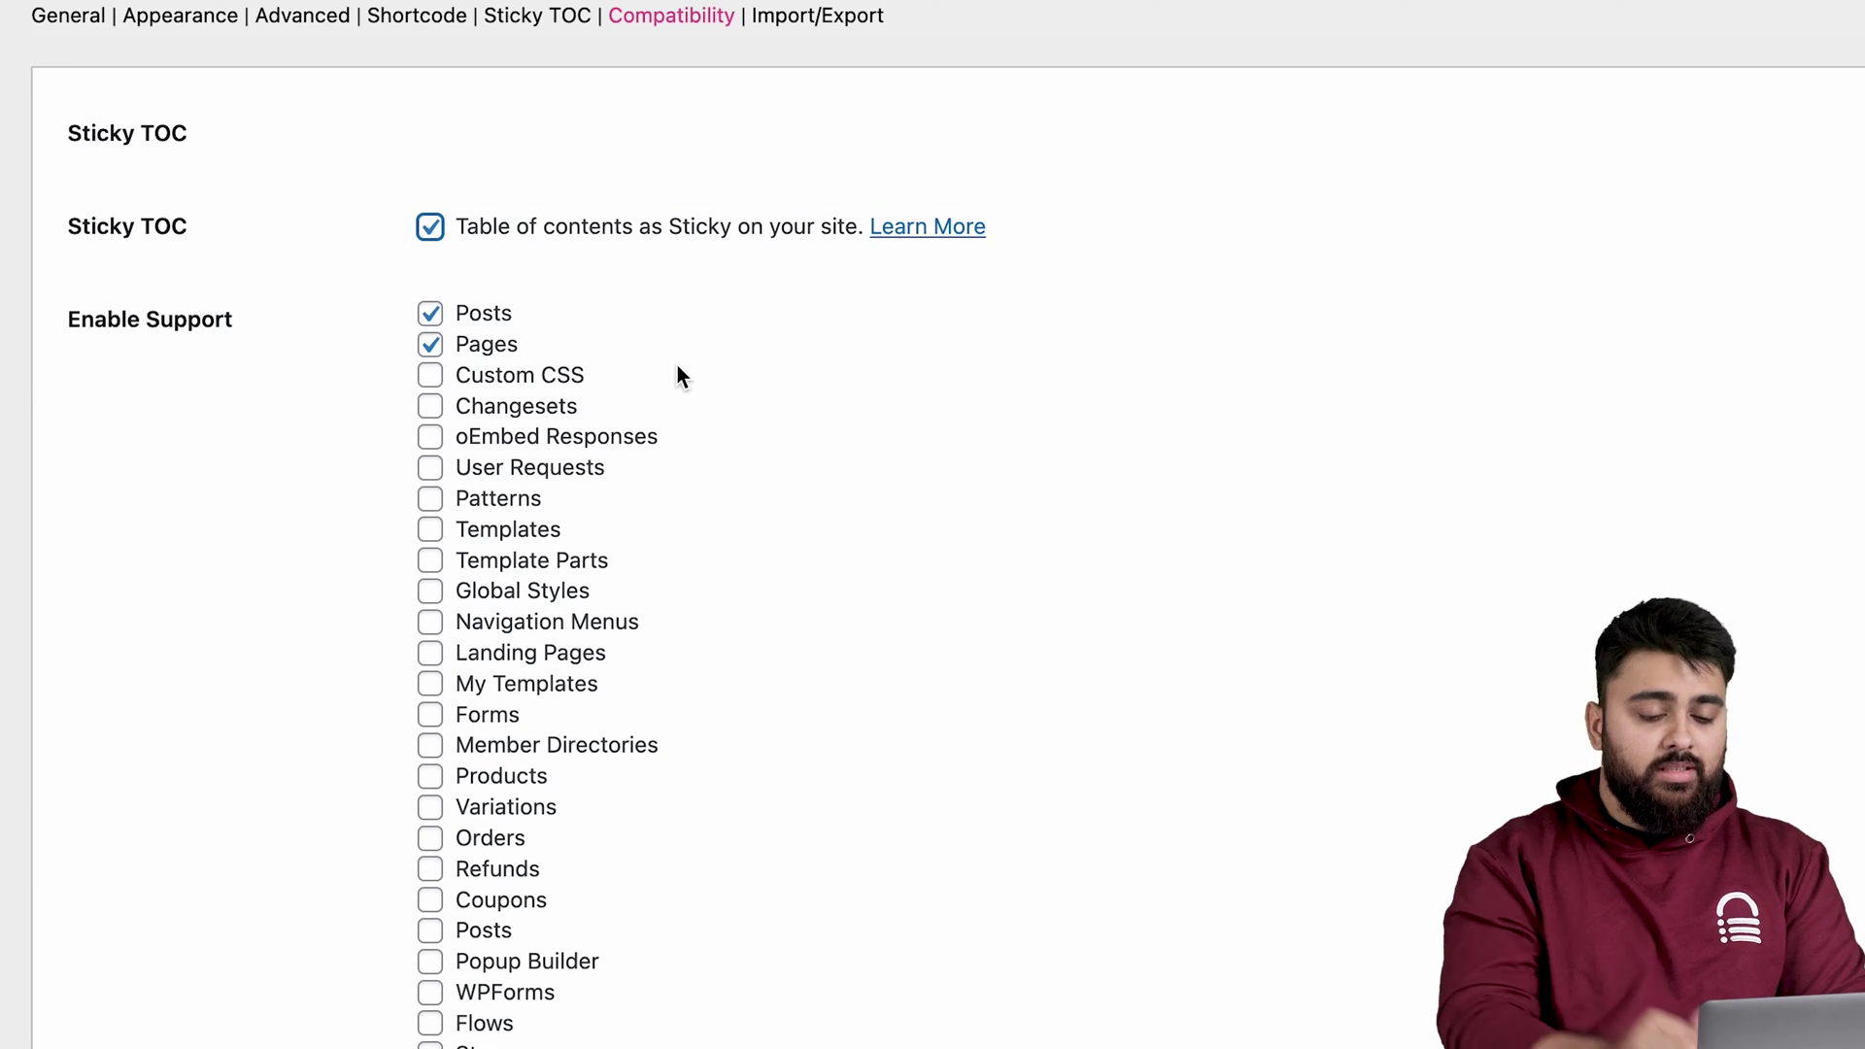
scroll(1132, 574, down, 15)
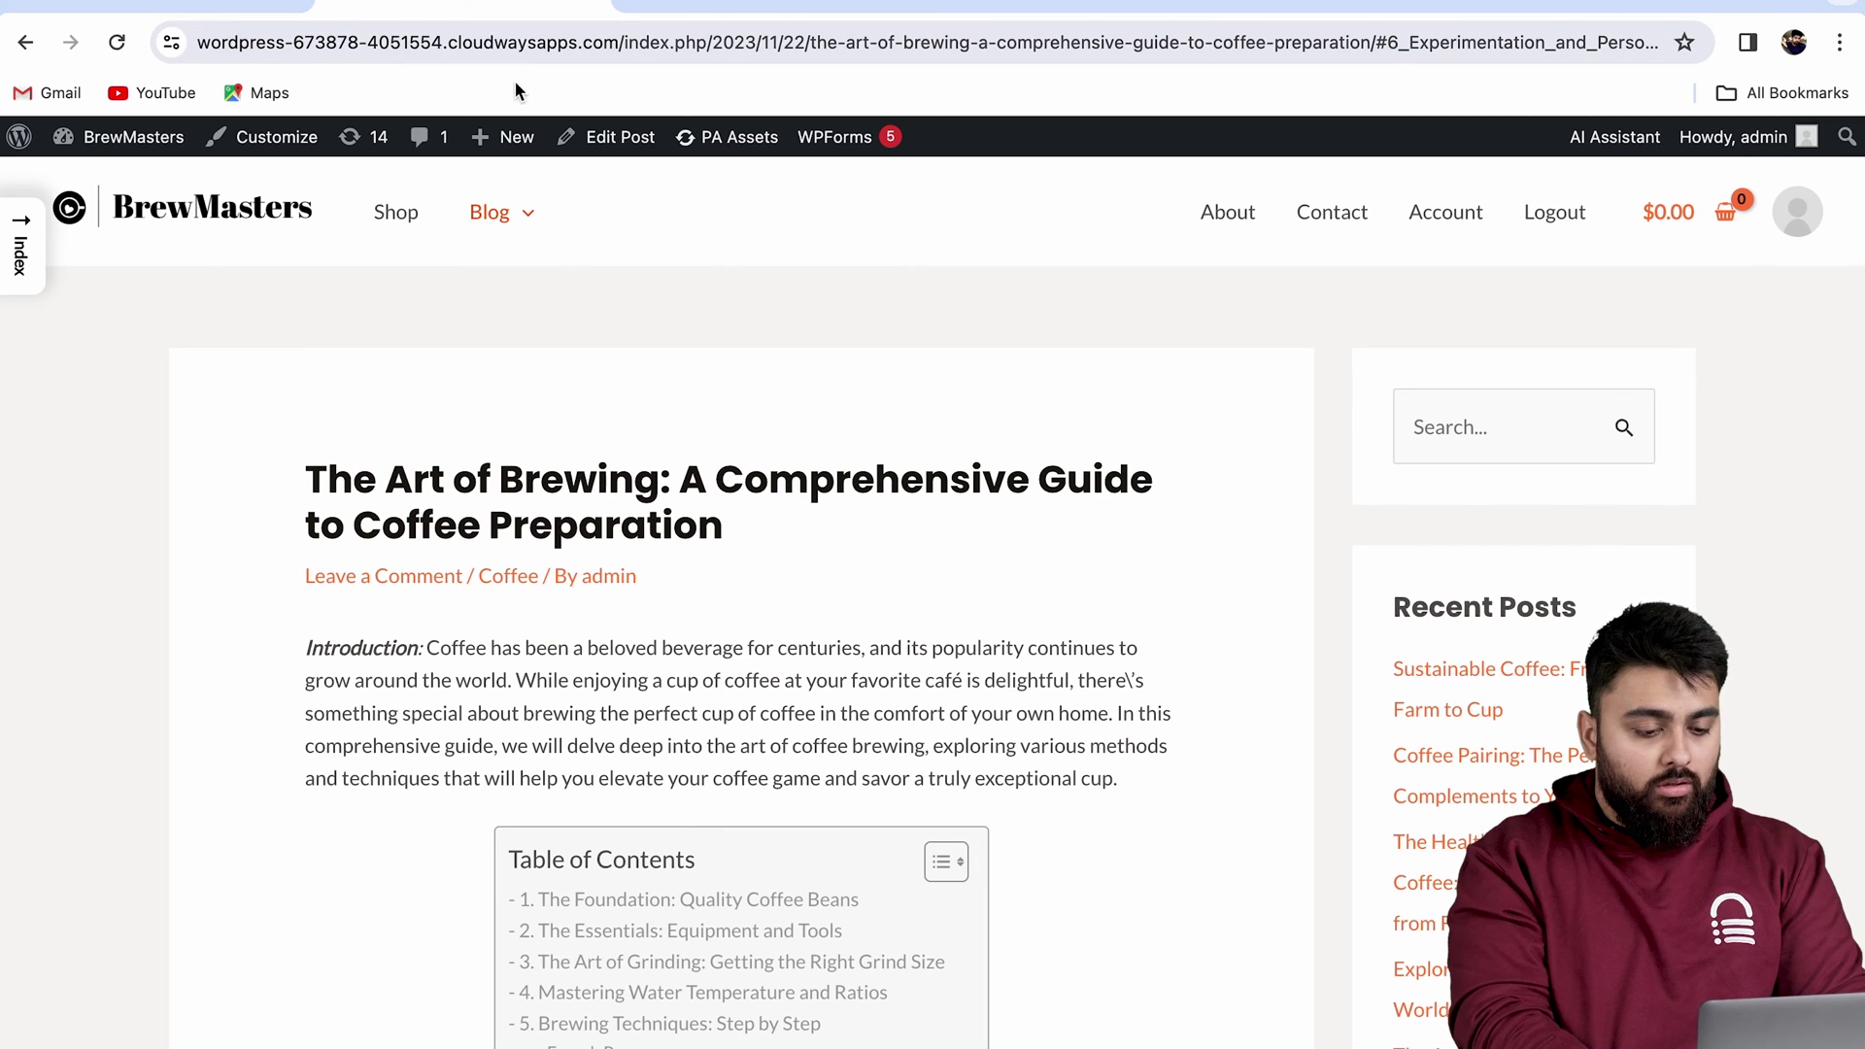
On the coffee post, test the hyphen-styled table of contents by jumping to section 4.
scroll(614, 316, down, 5)
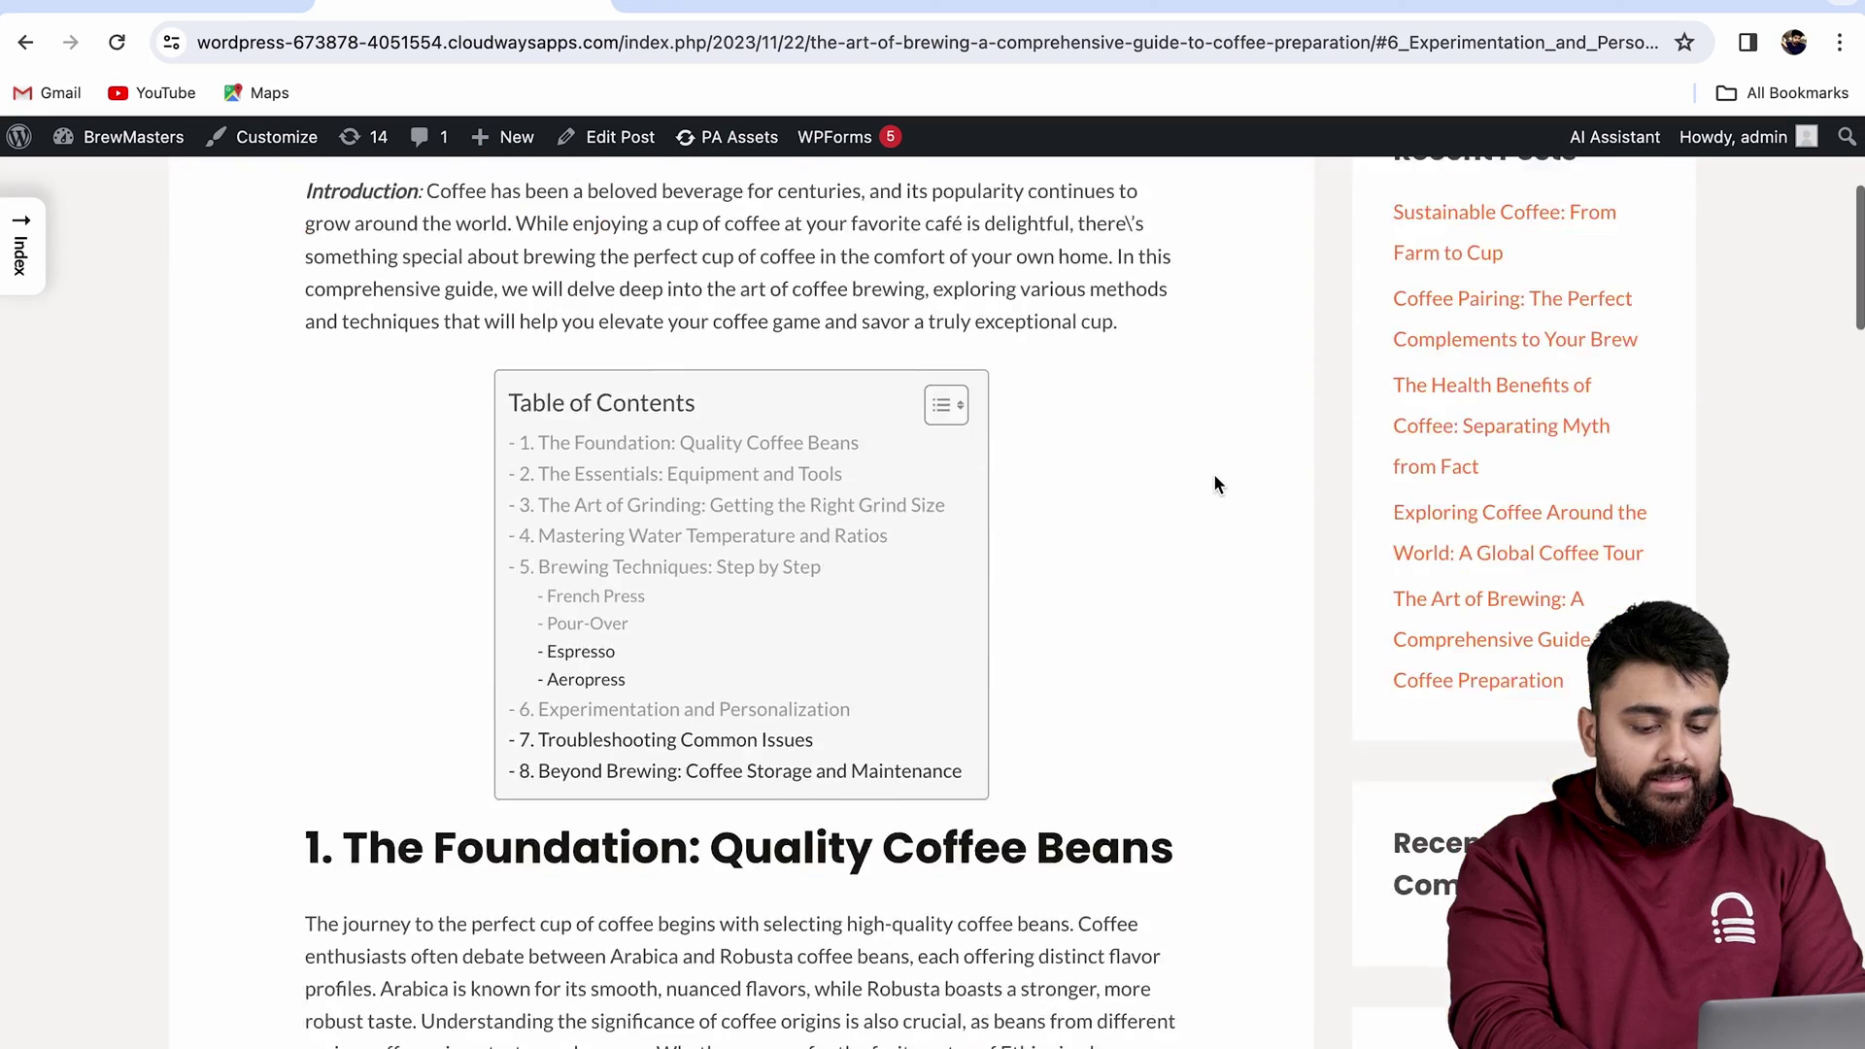
scroll(1214, 476, down, 2)
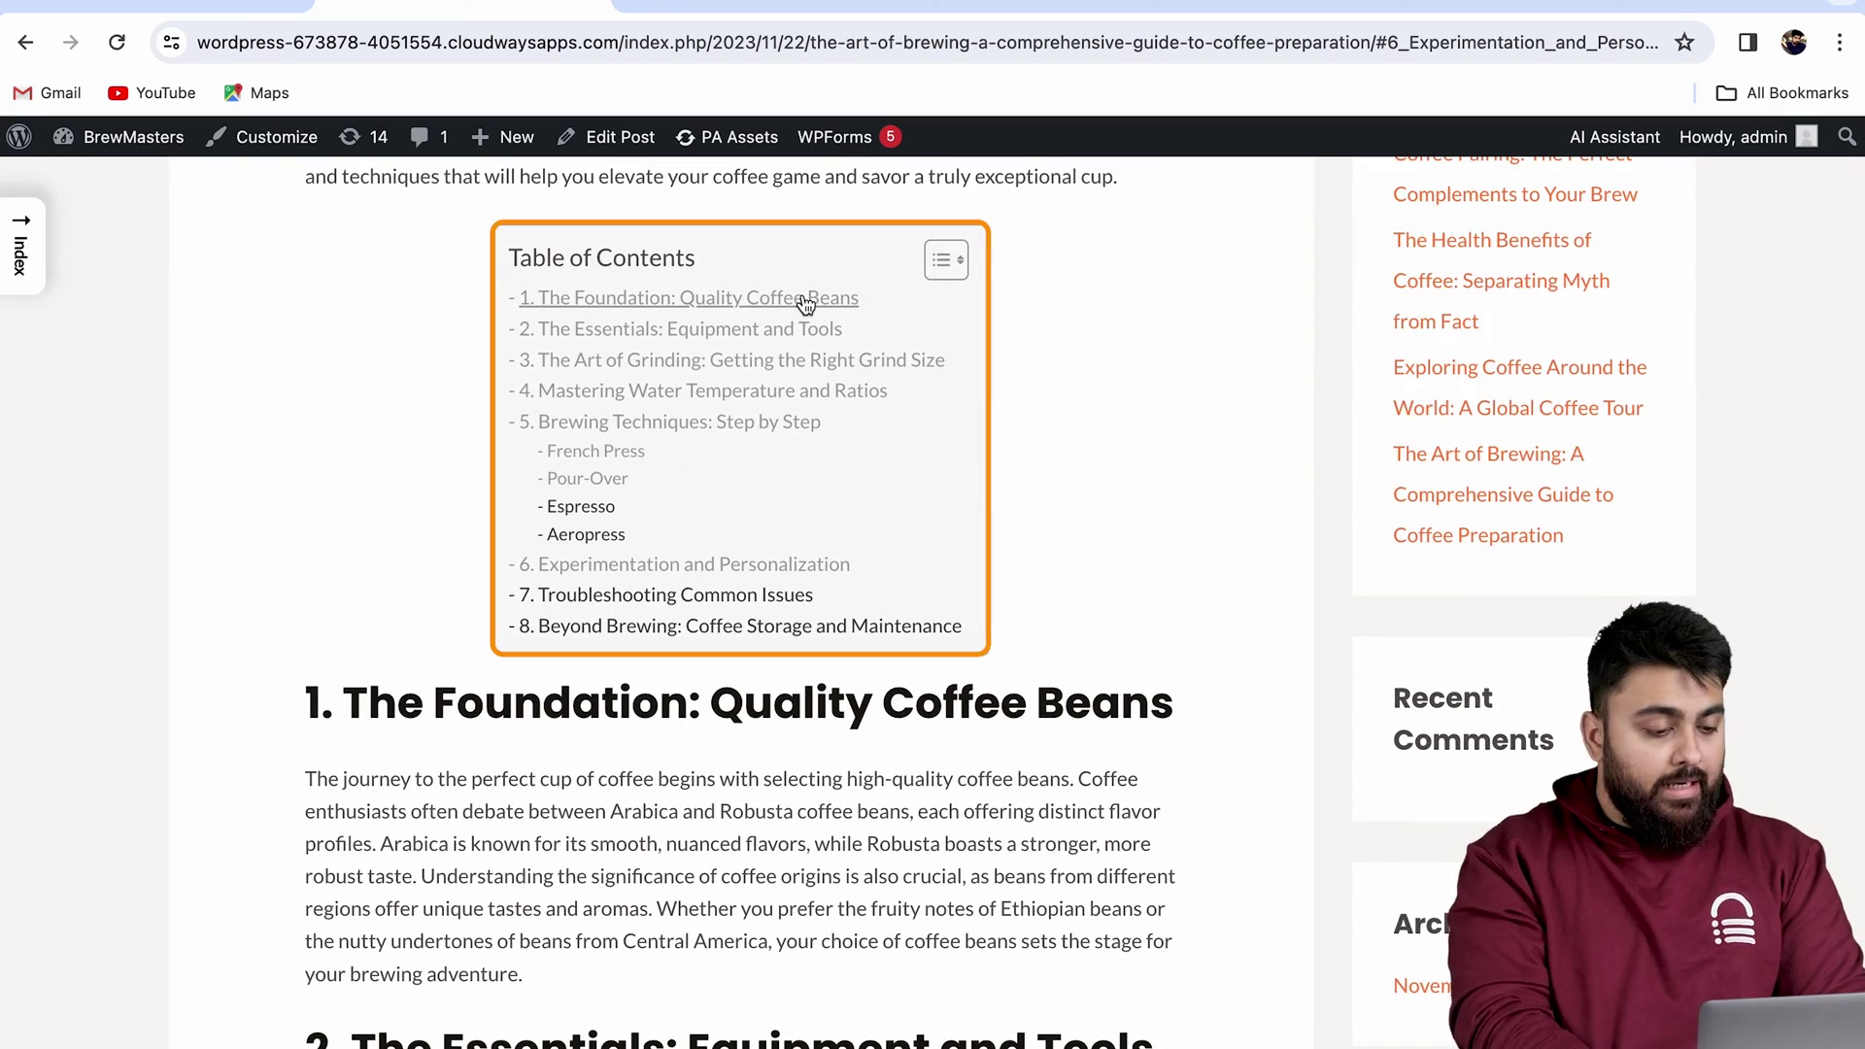
click(774, 391)
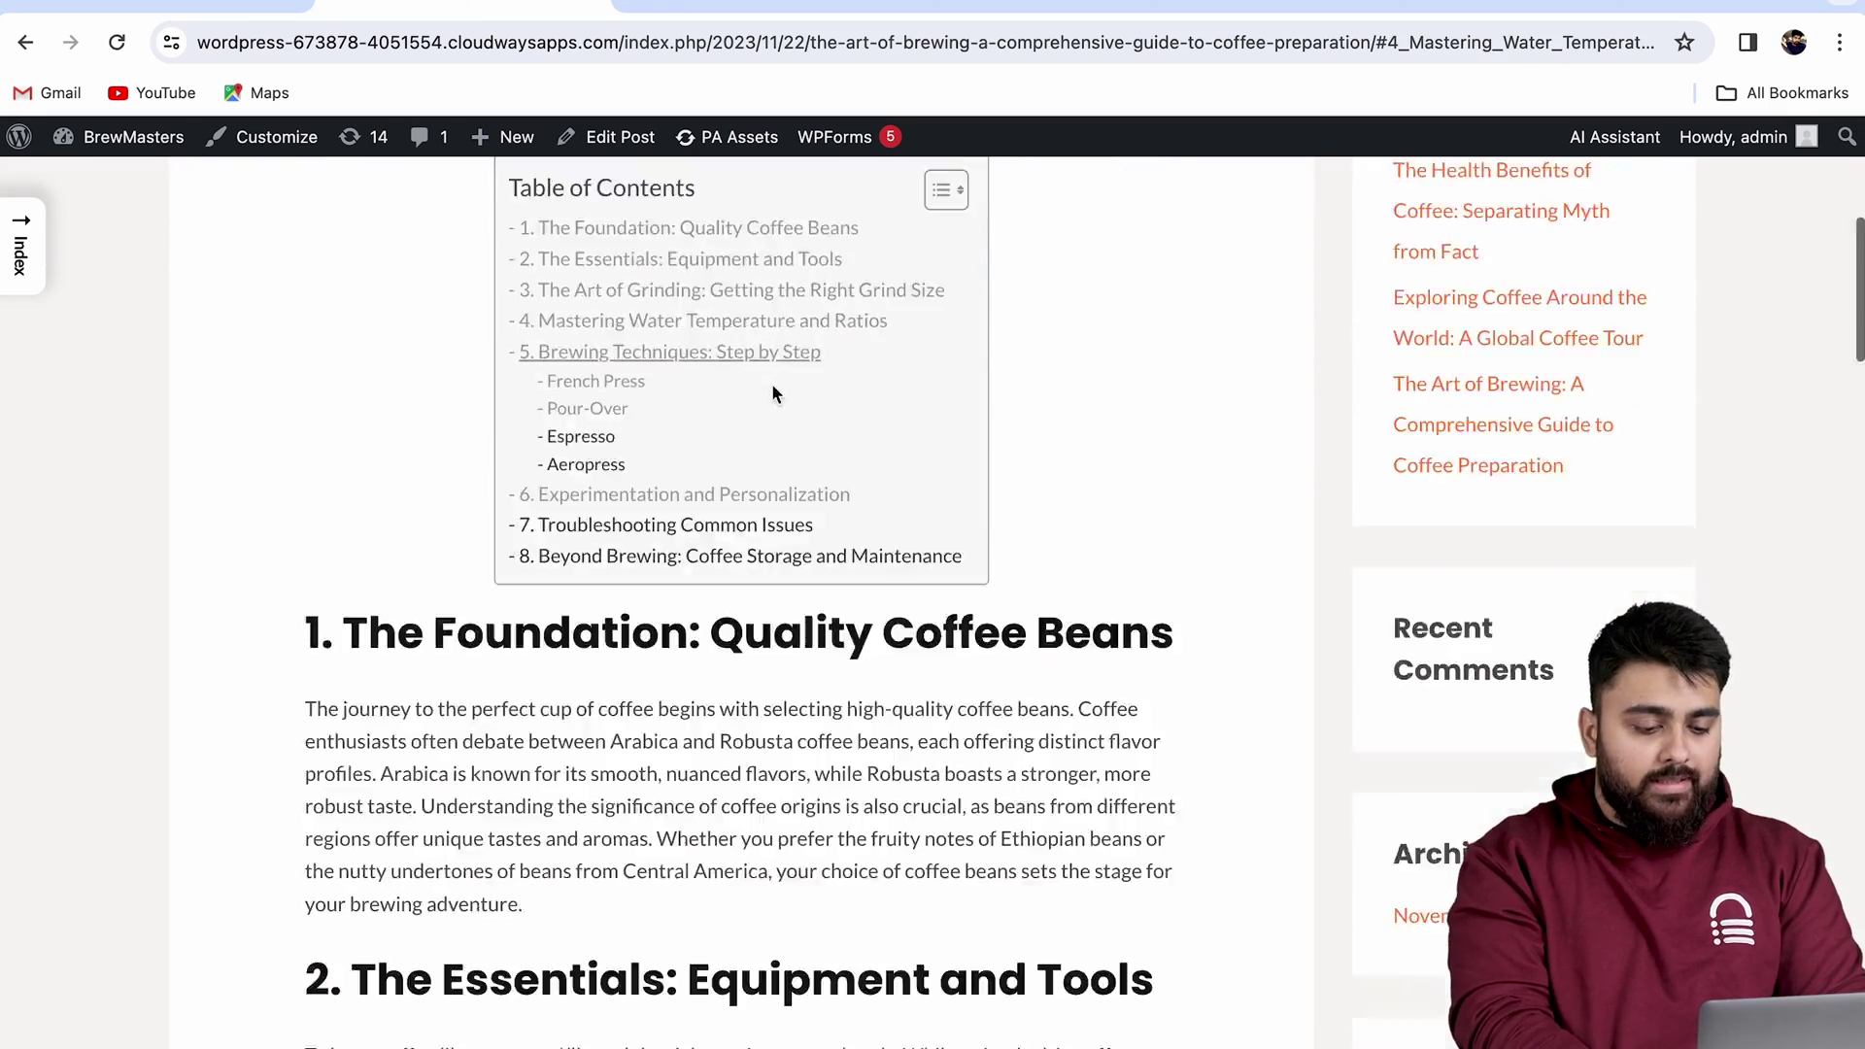
scroll(771, 393, up, 15)
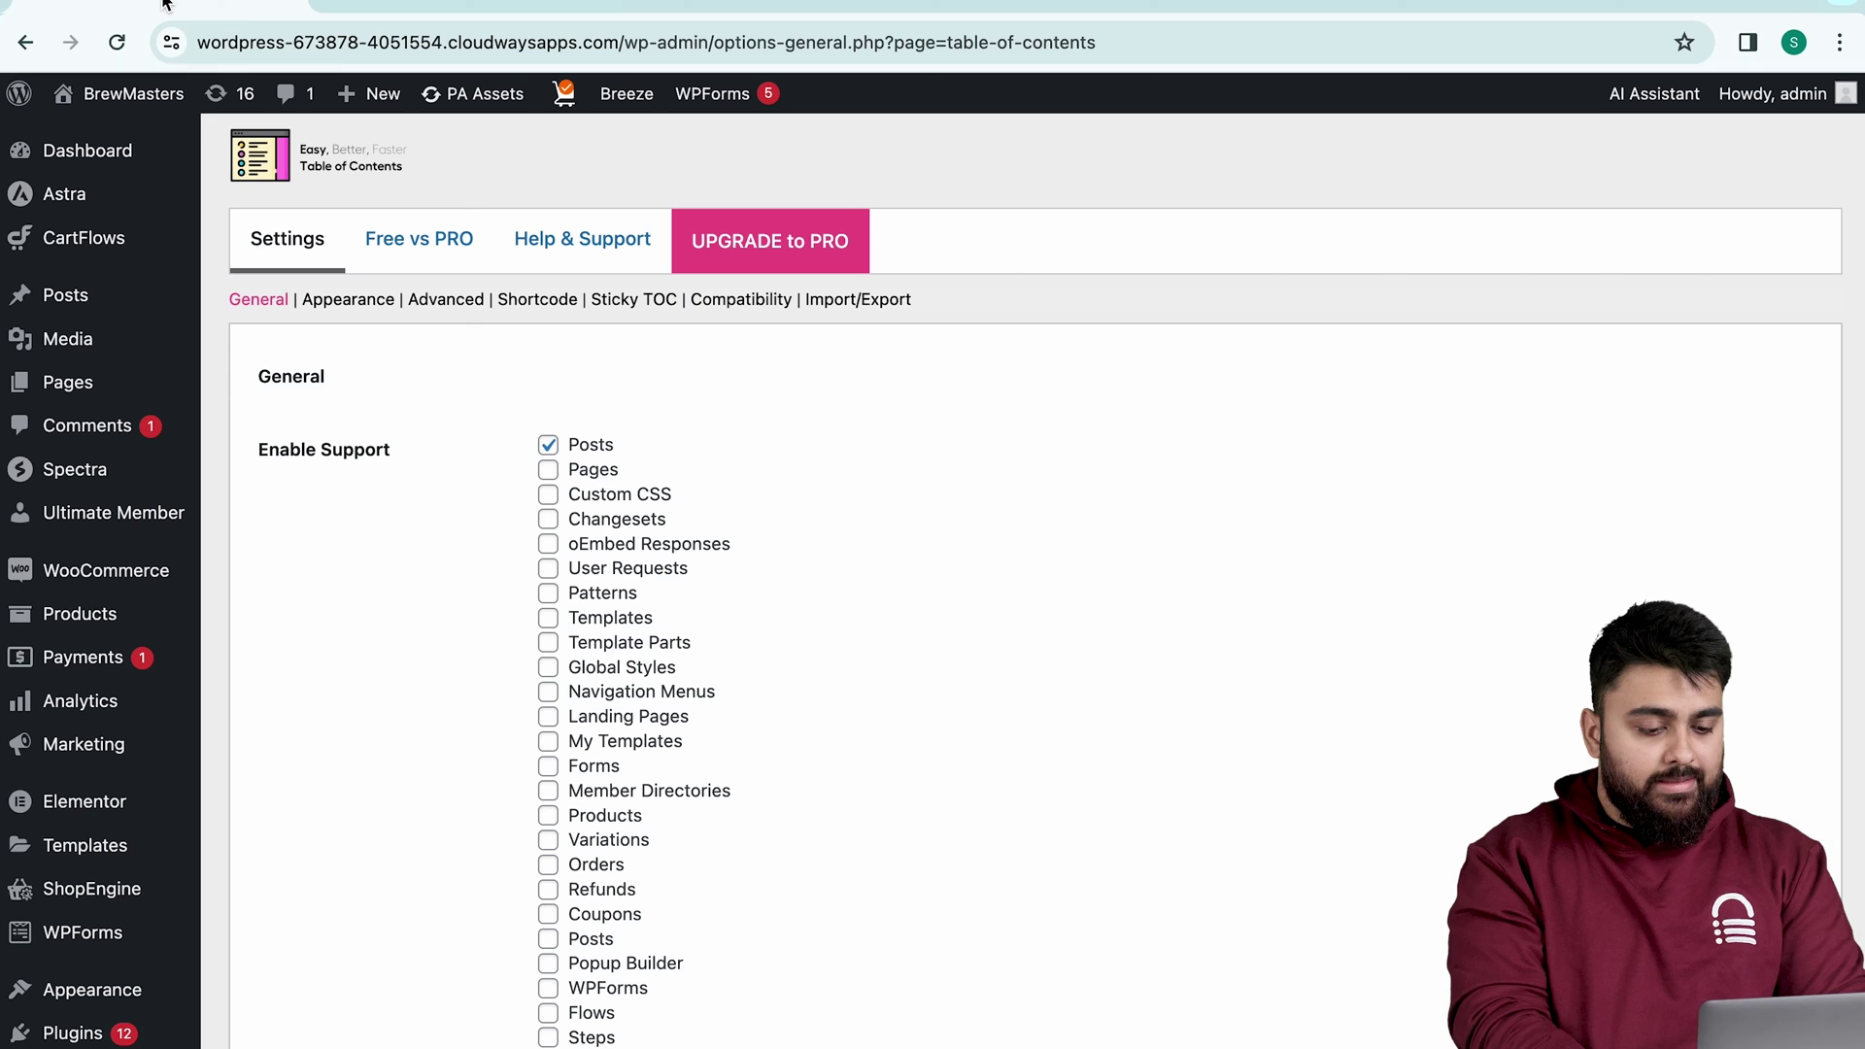
Copy the [ez-toc] shortcode from the Shortcode settings section.
click(544, 301)
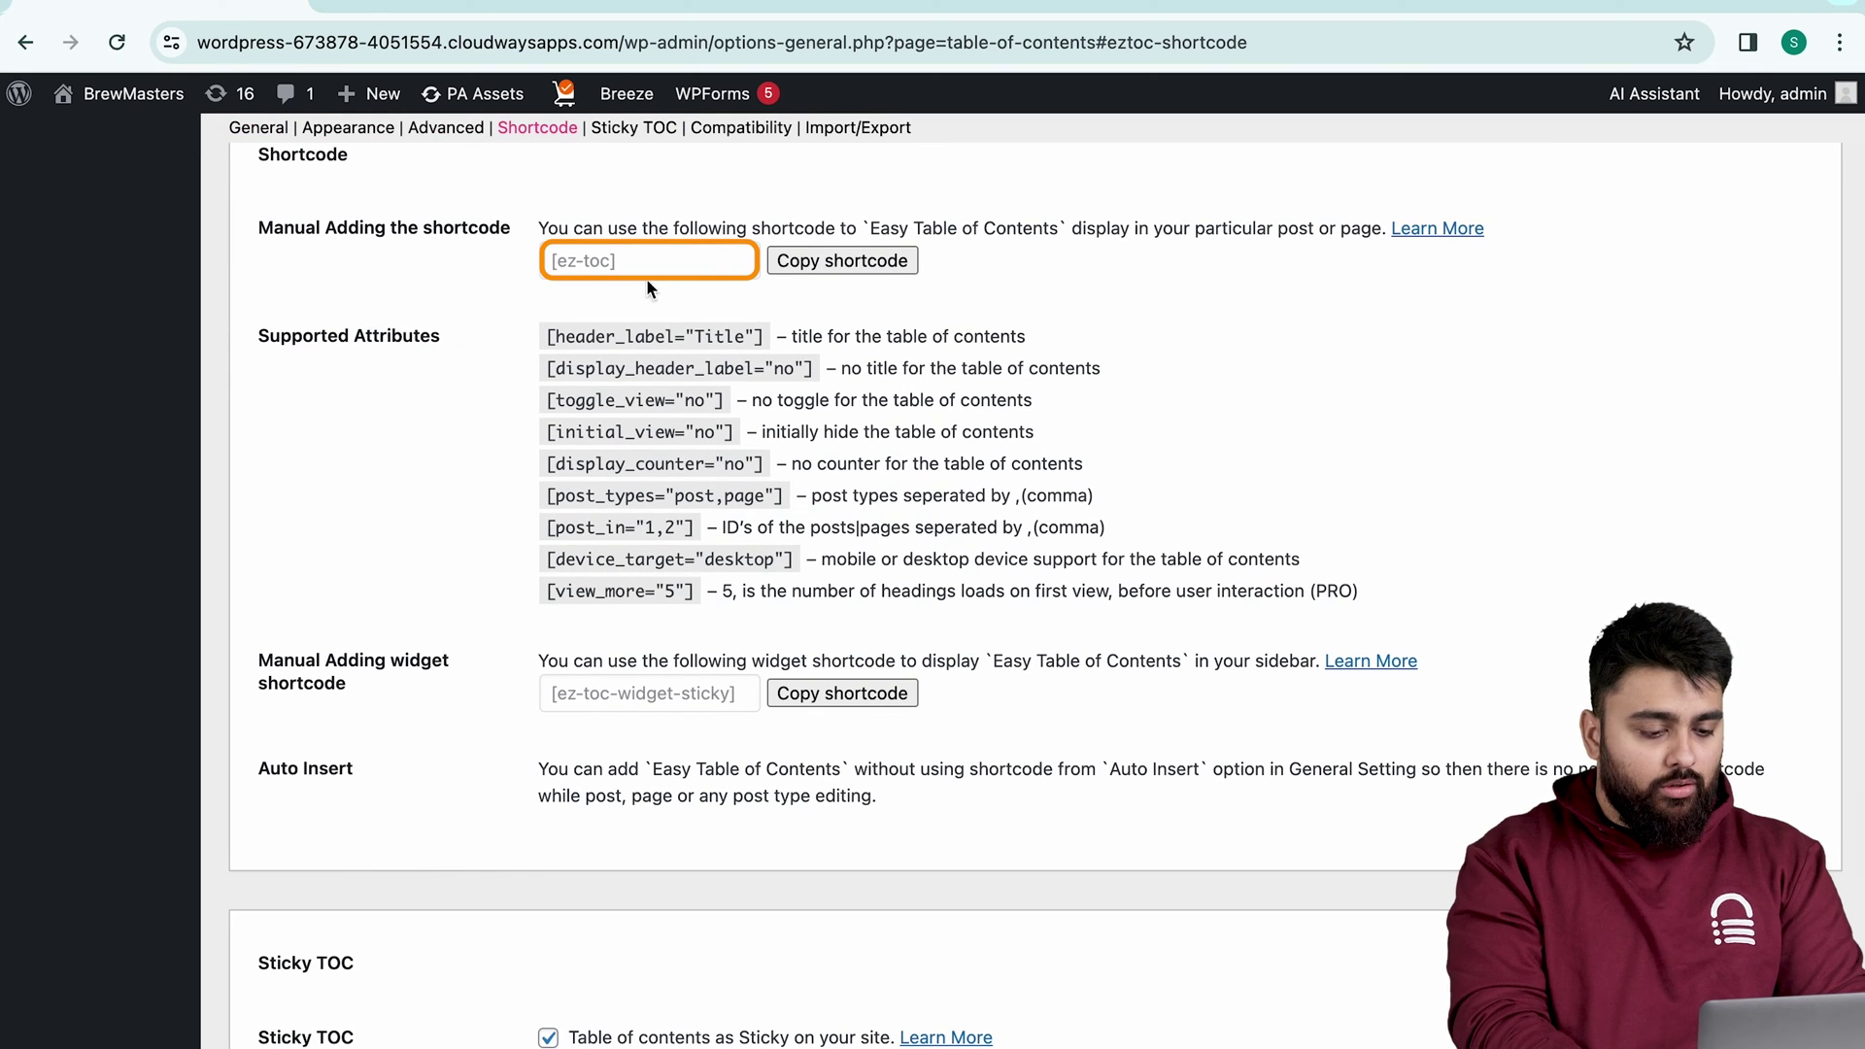
click(860, 269)
scroll(861, 292, up, 15)
Add a Shortcode block containing [ez-toc] to the Main Sidebar and update the widgets.
mouse_move(104, 541)
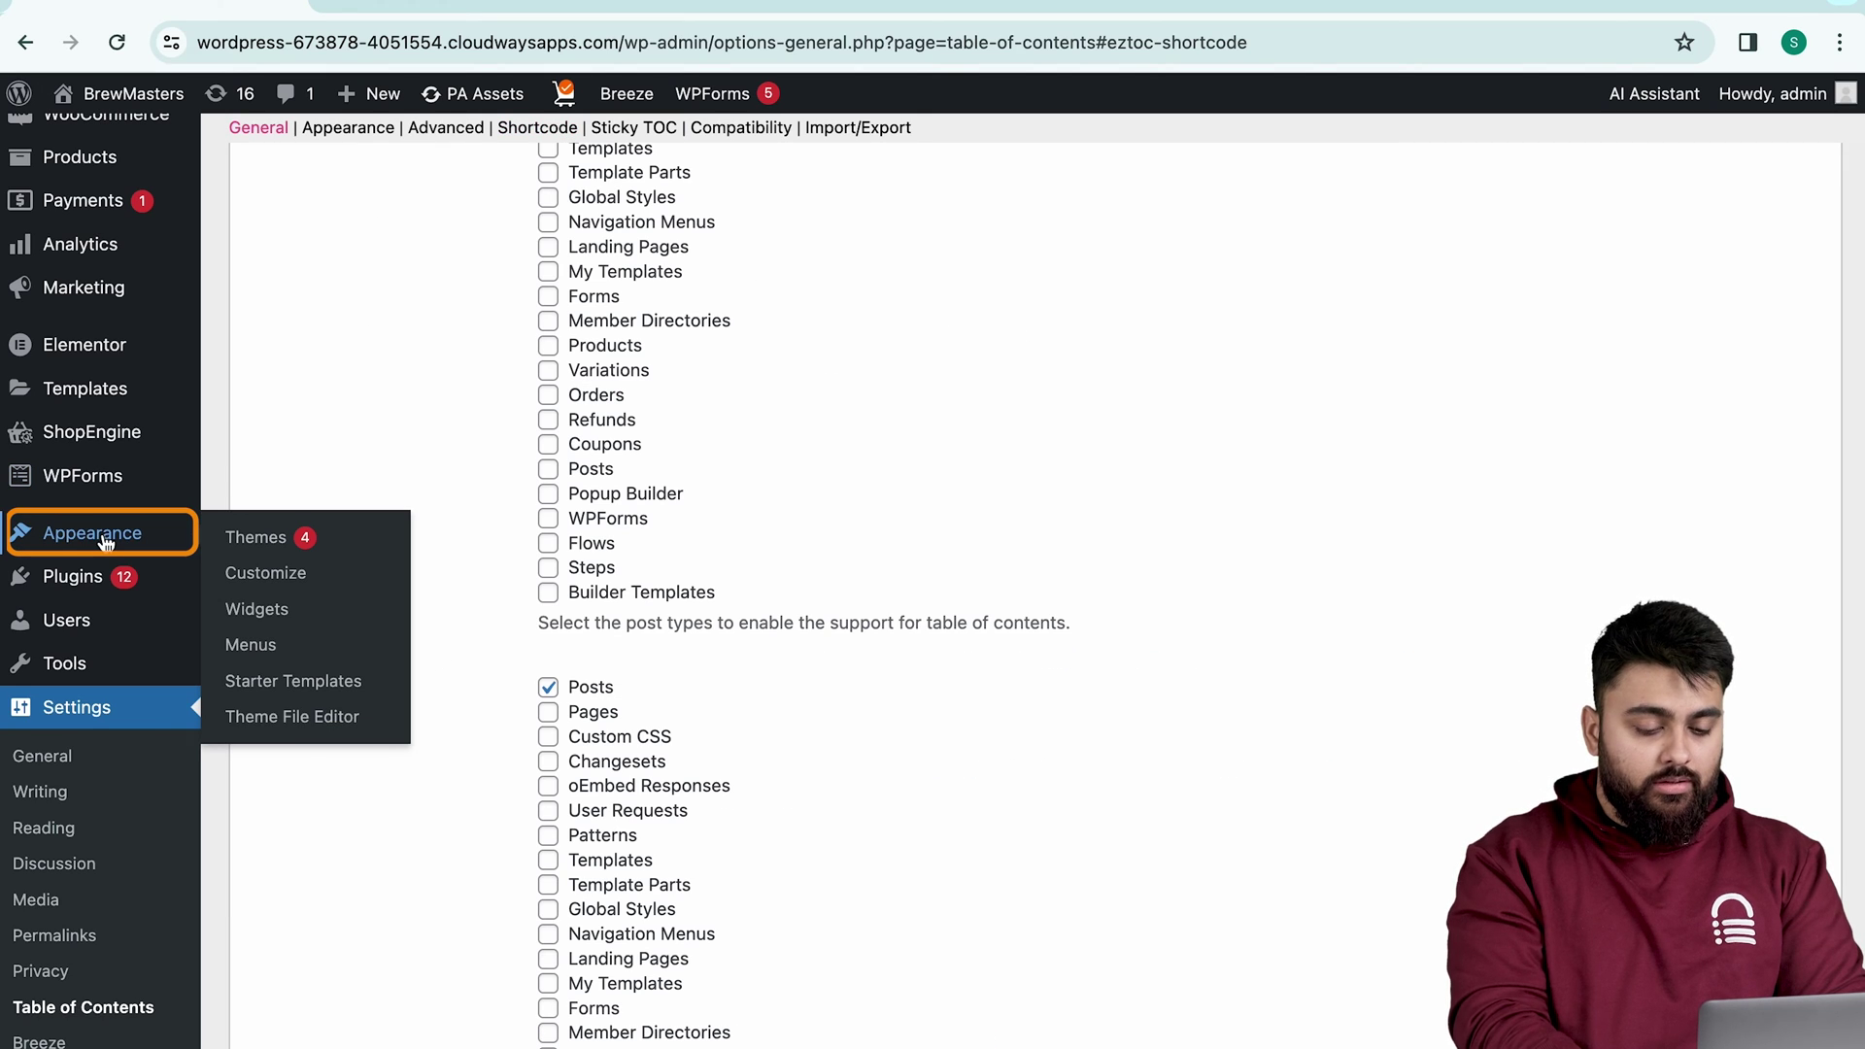
click(313, 619)
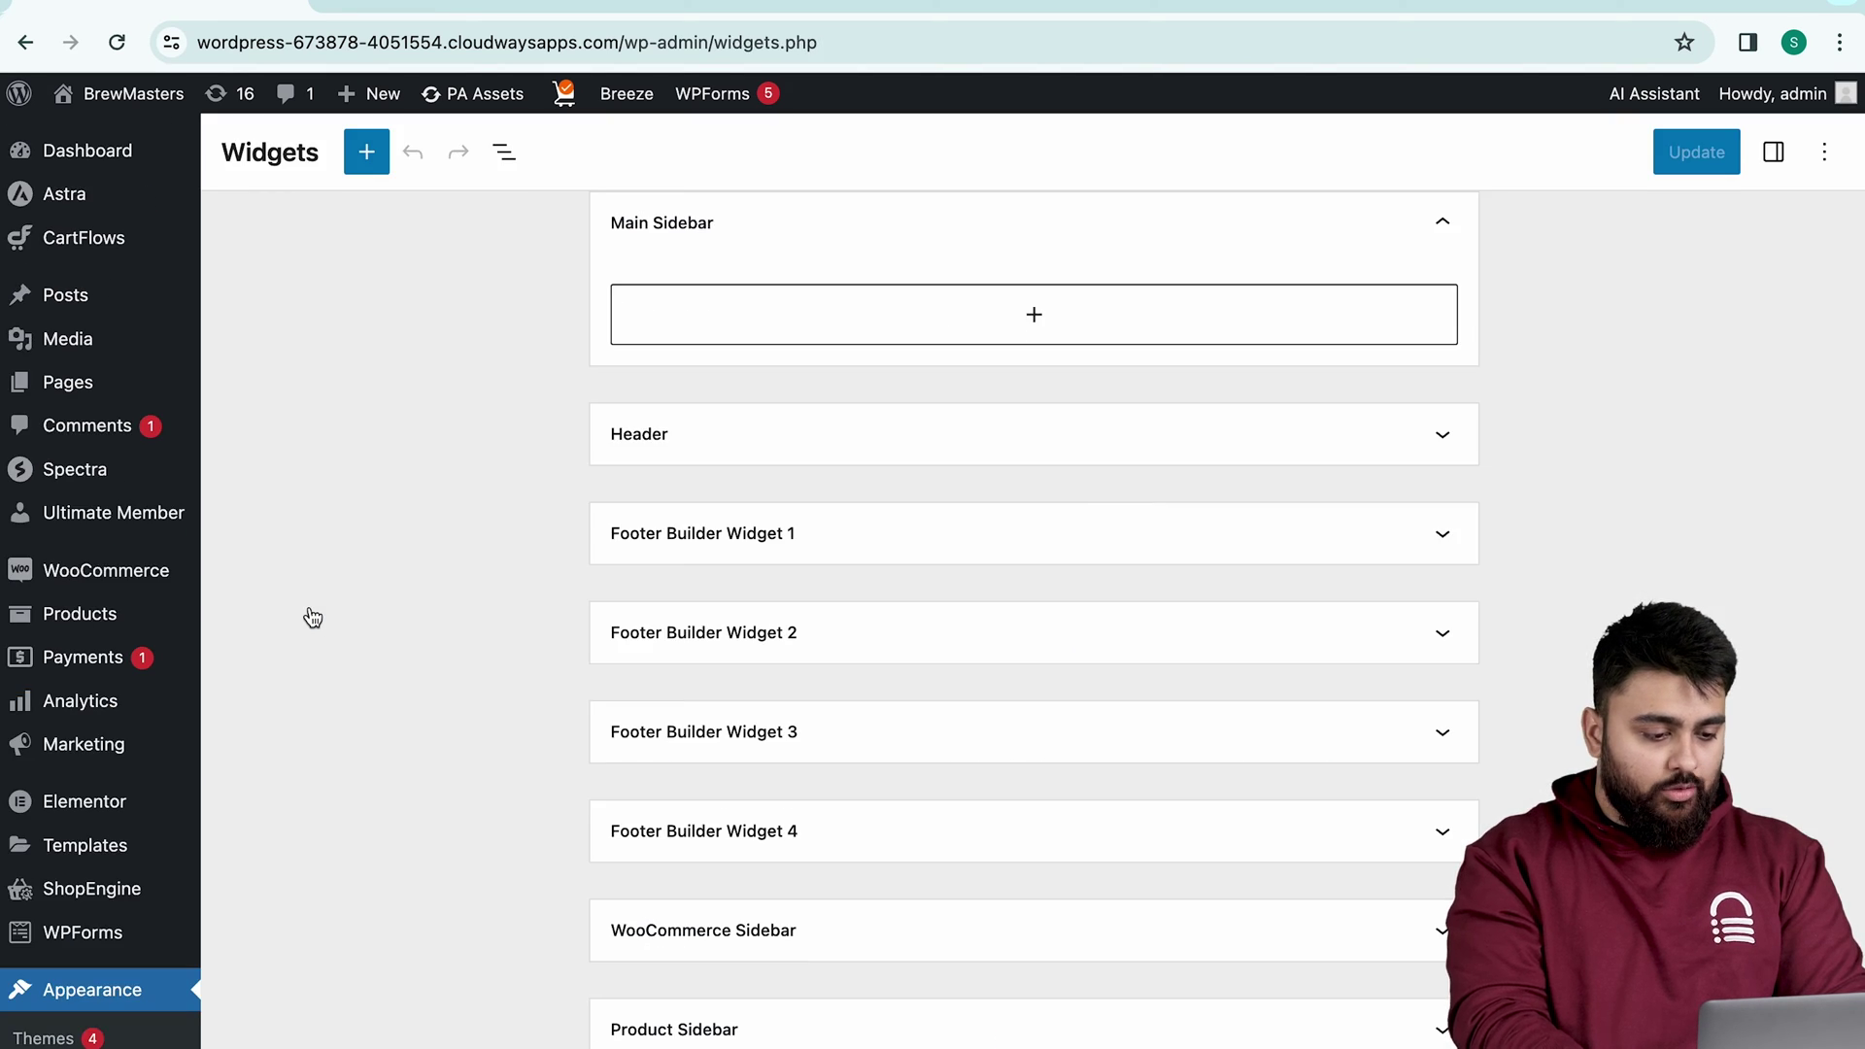
click(1039, 322)
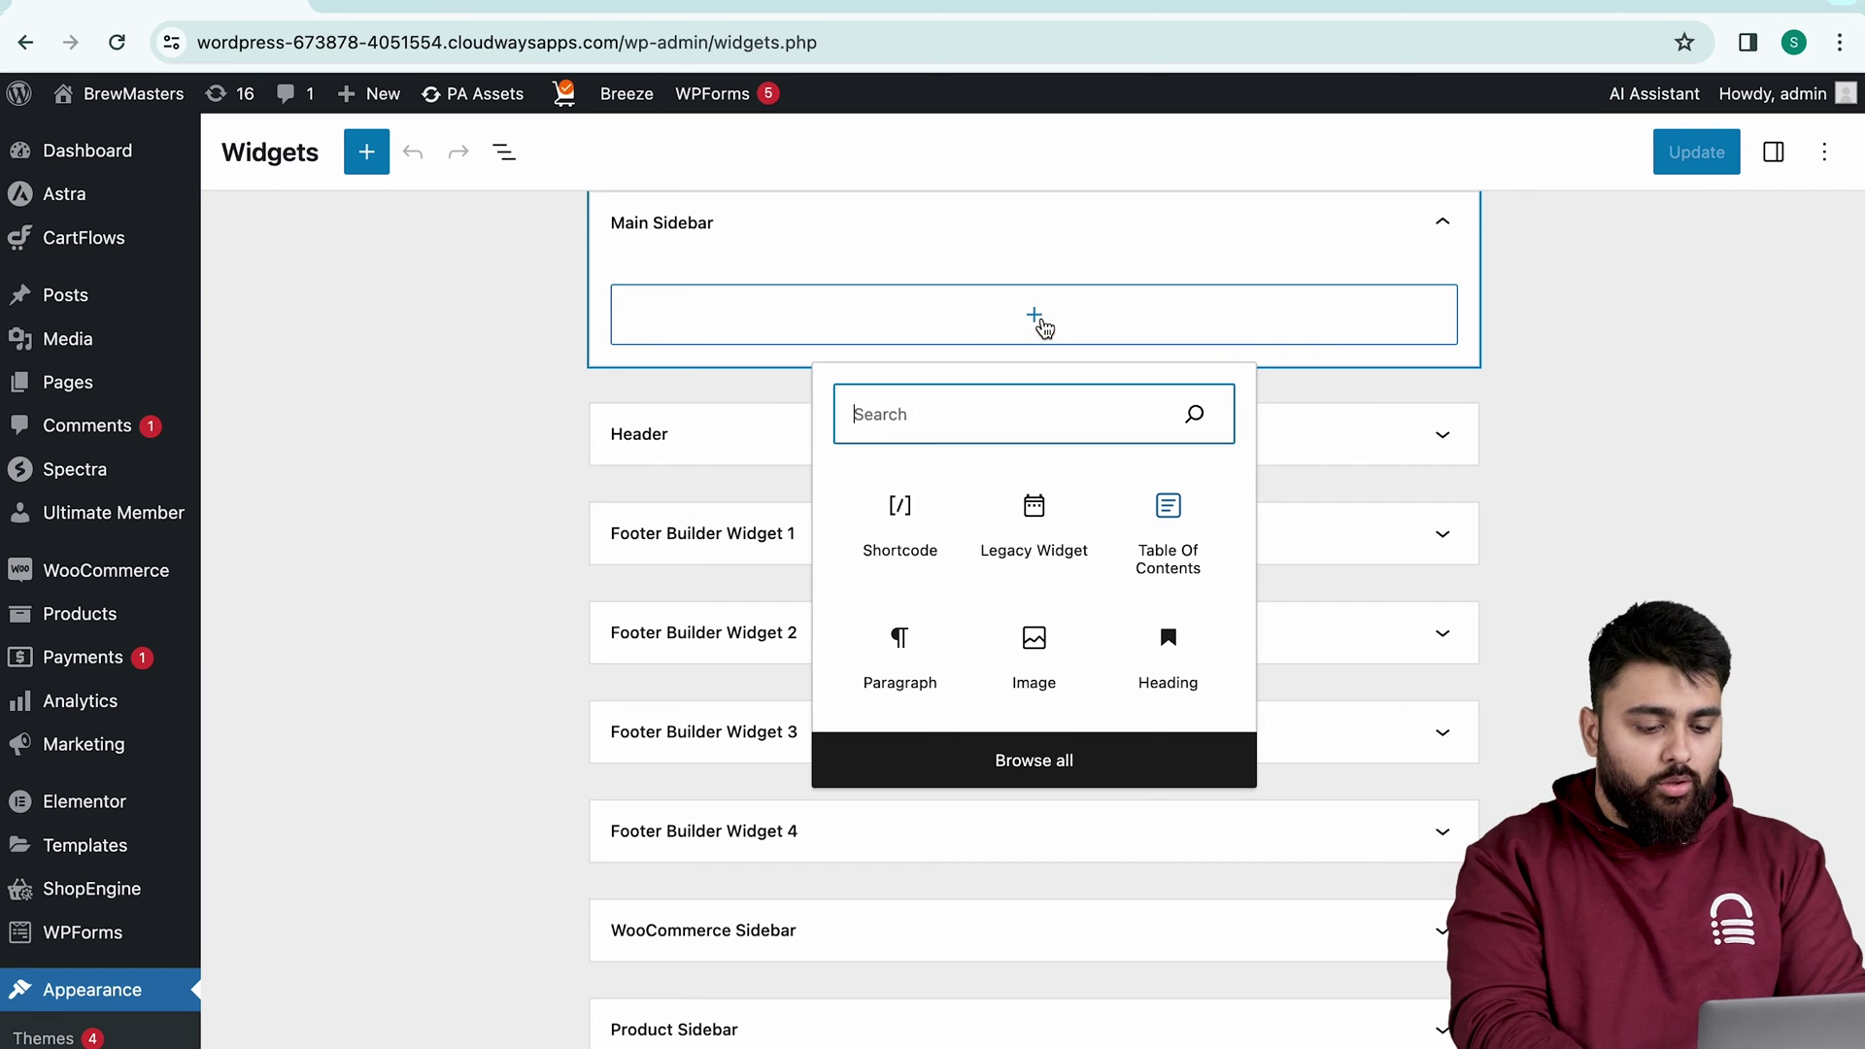
click(899, 507)
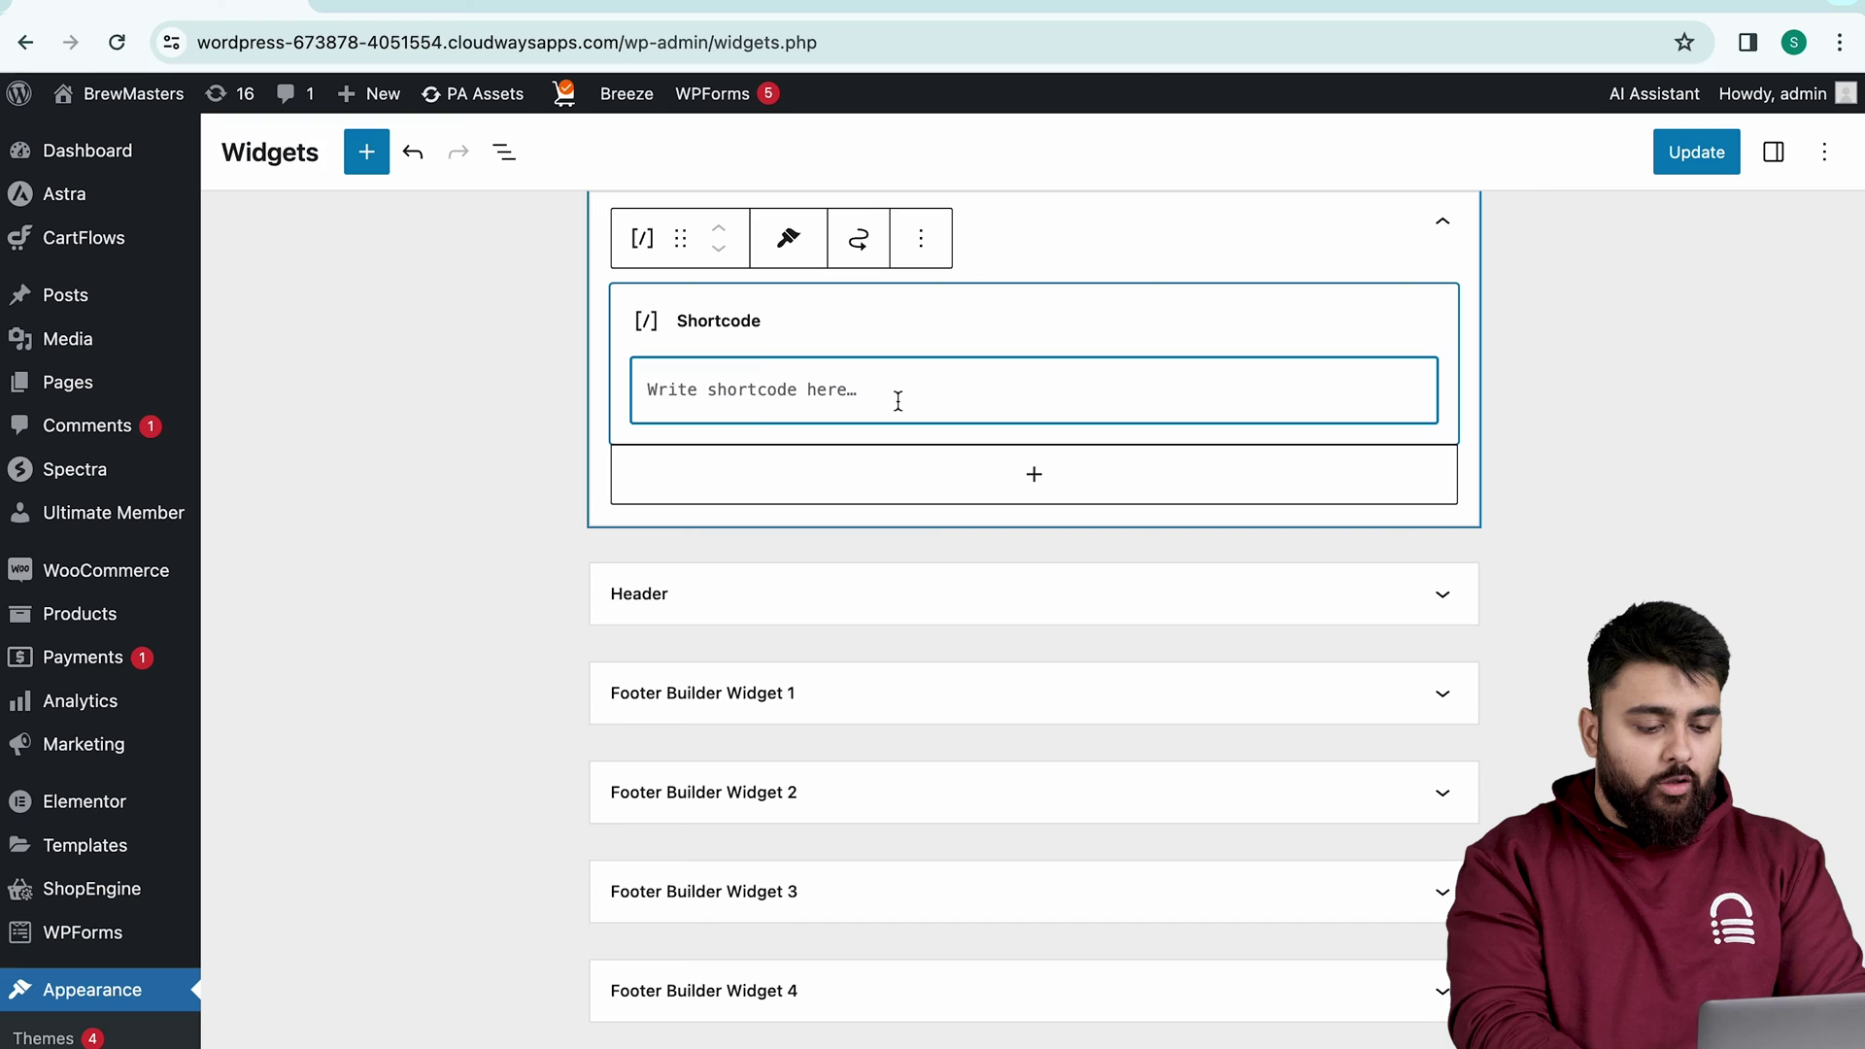
key(super+v)
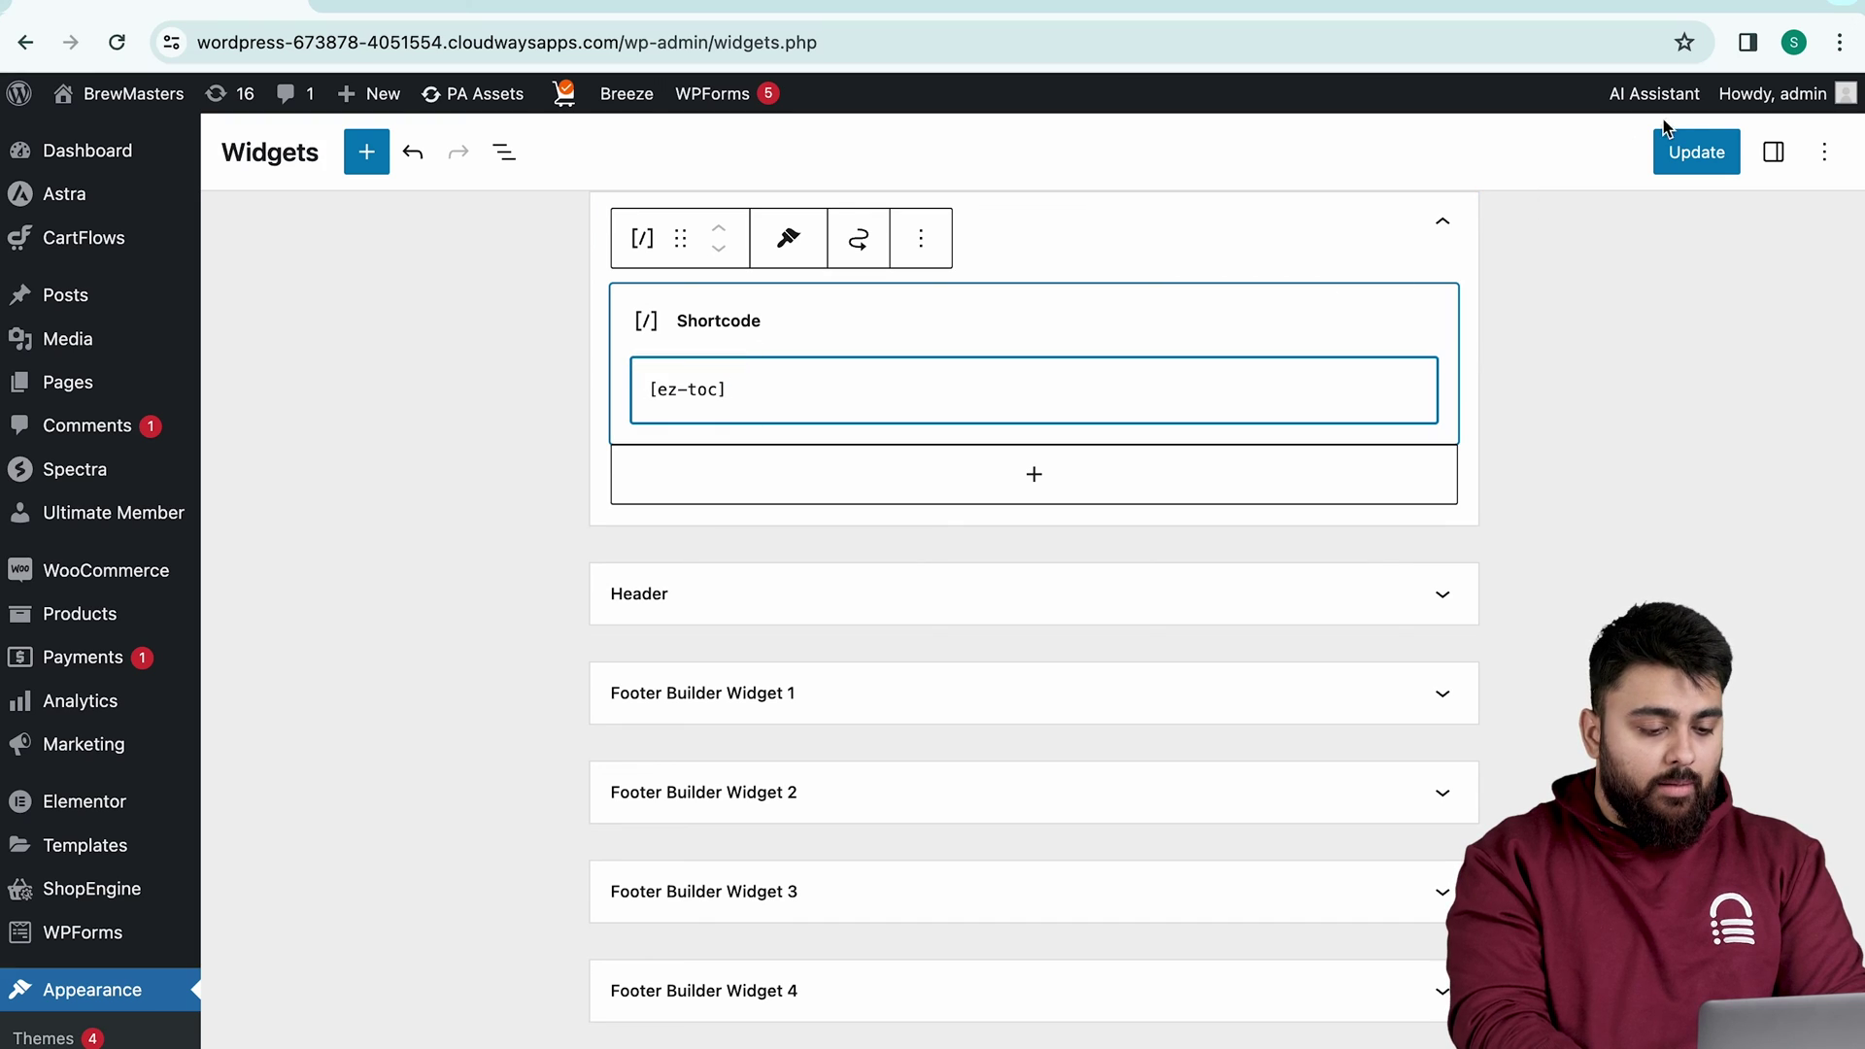
click(1692, 152)
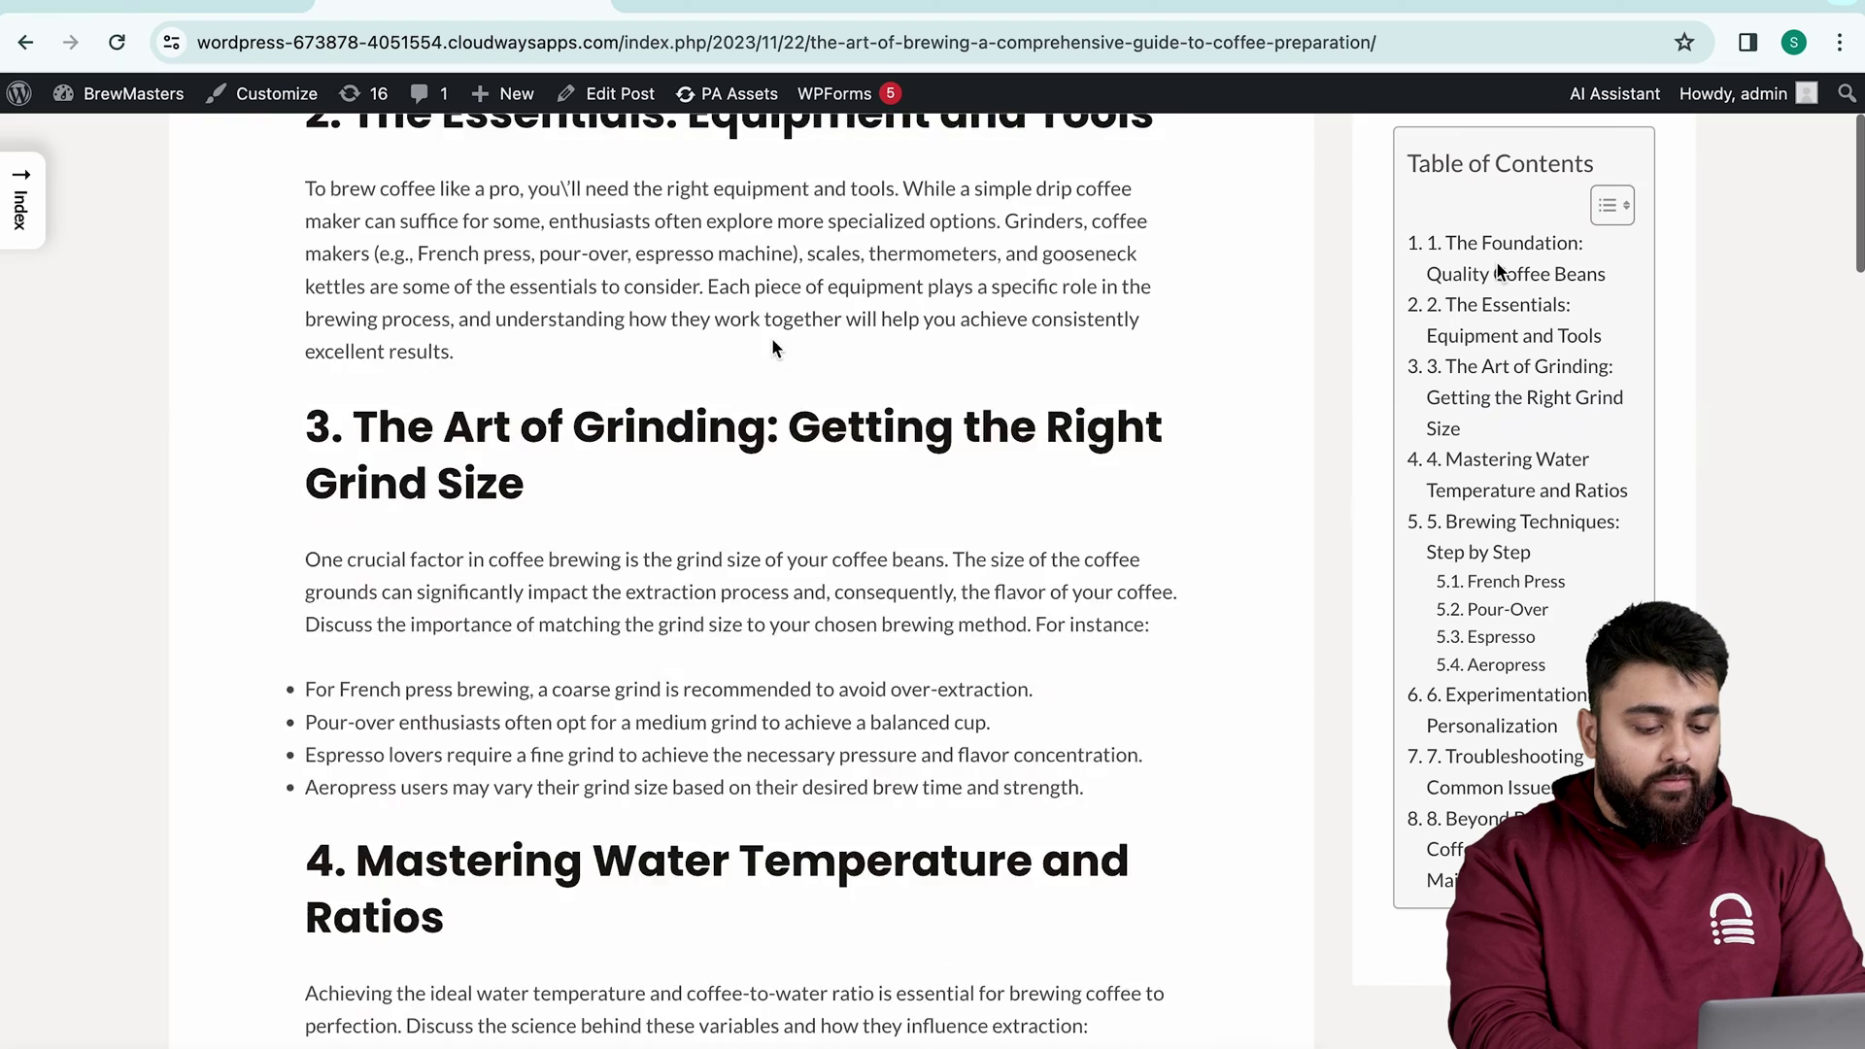
scroll(774, 347, down, 7)
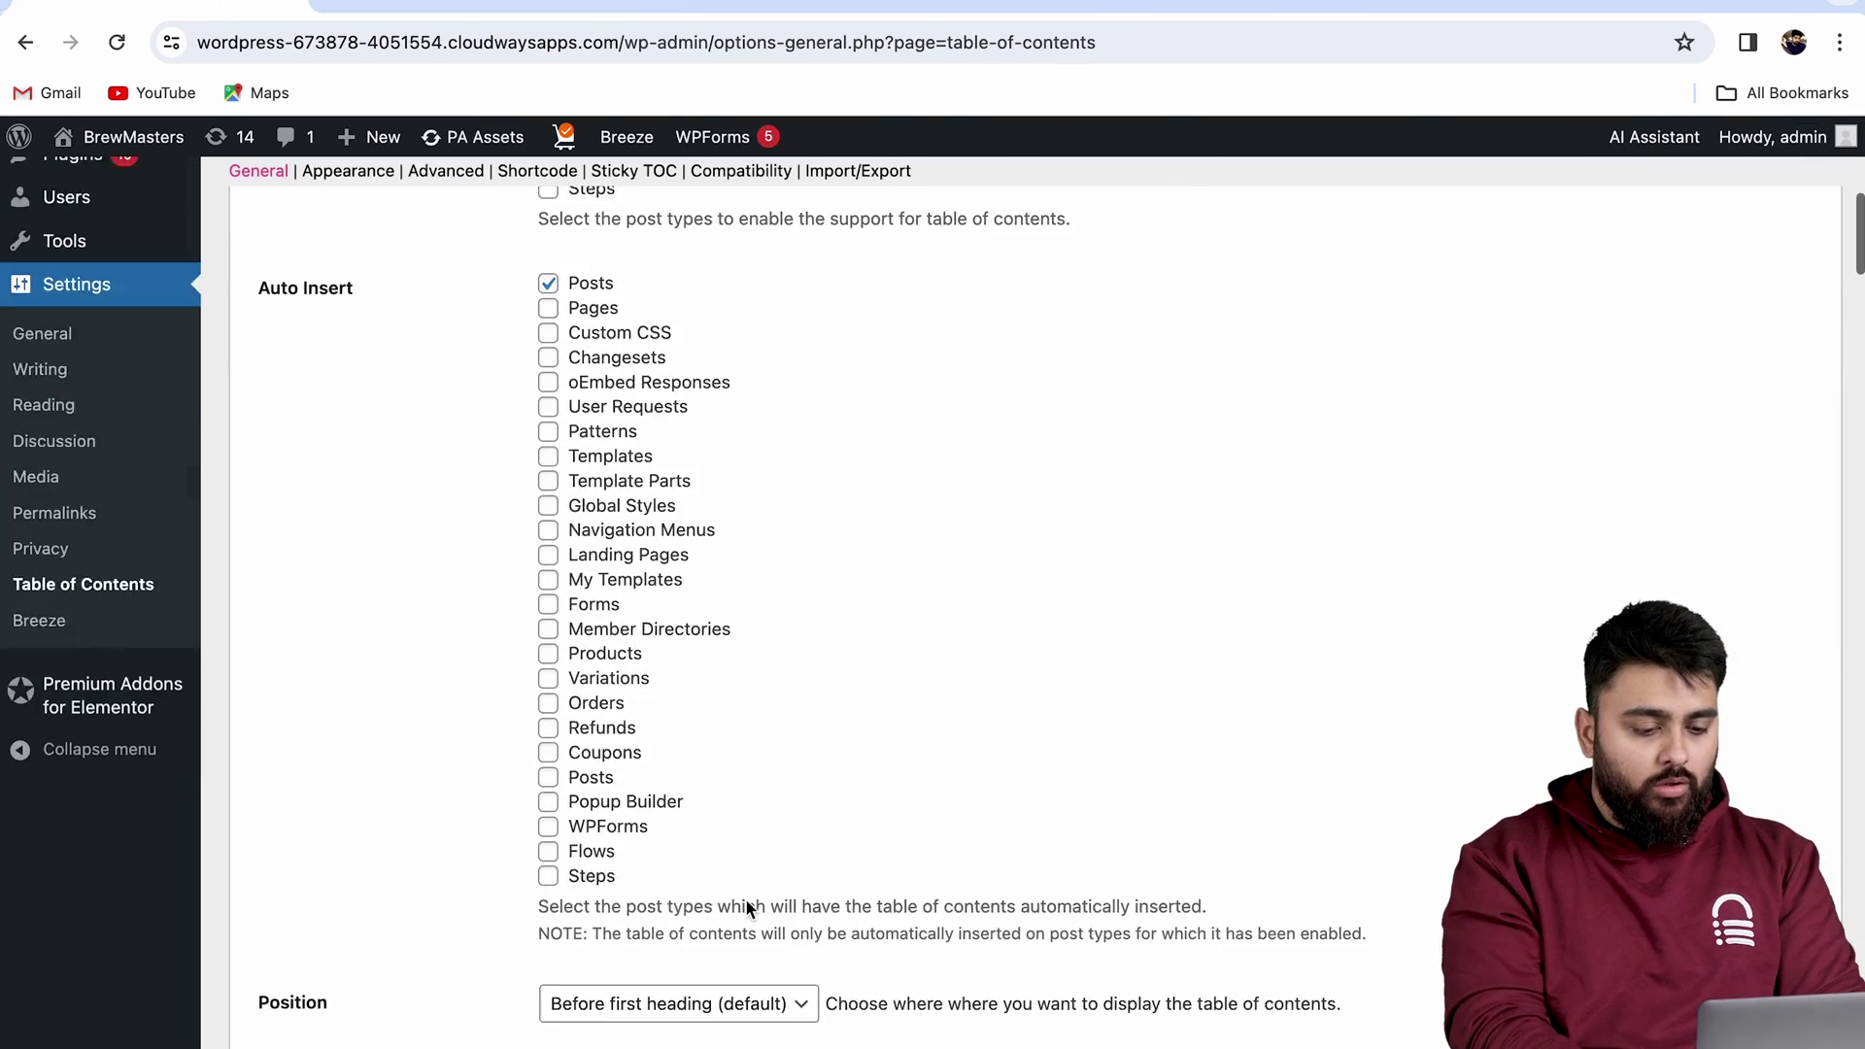
Copy the Sustainable Coffee post's URL path from the browser address bar.
scroll(745, 901, down, 20)
scroll(747, 909, down, 3)
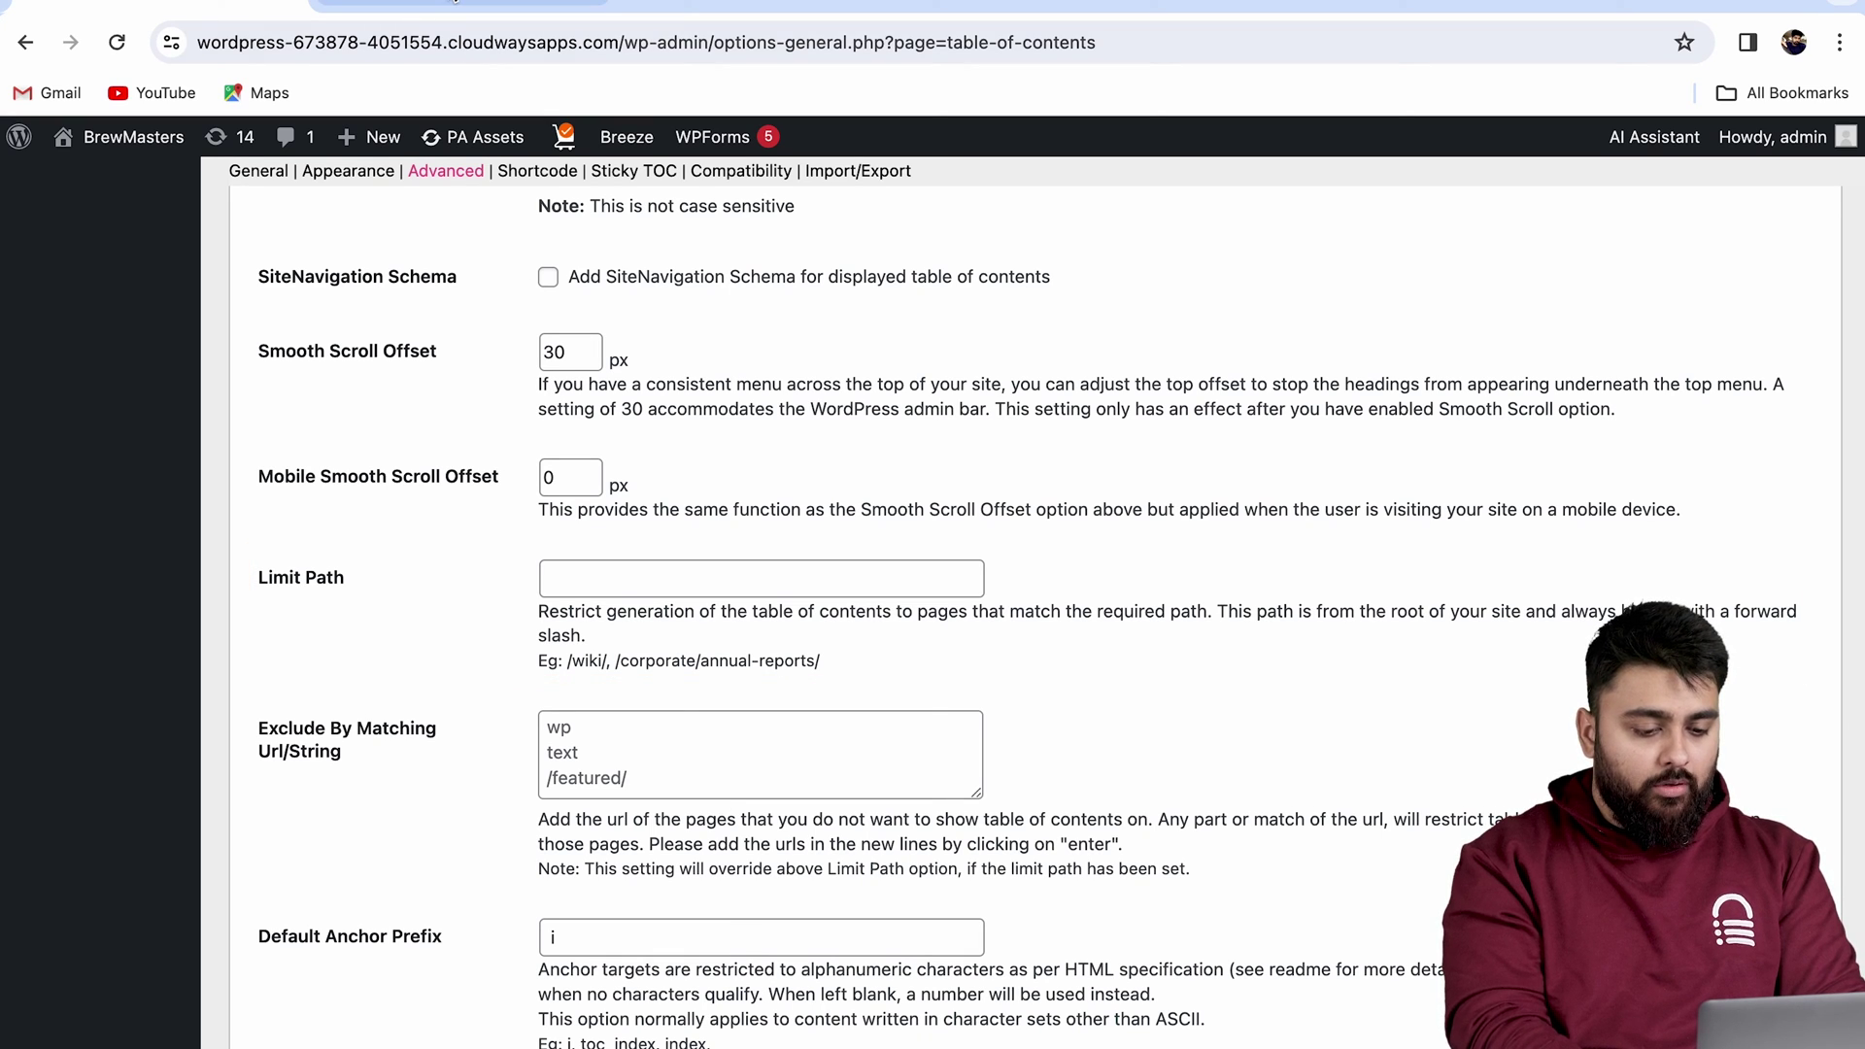
click(456, 3)
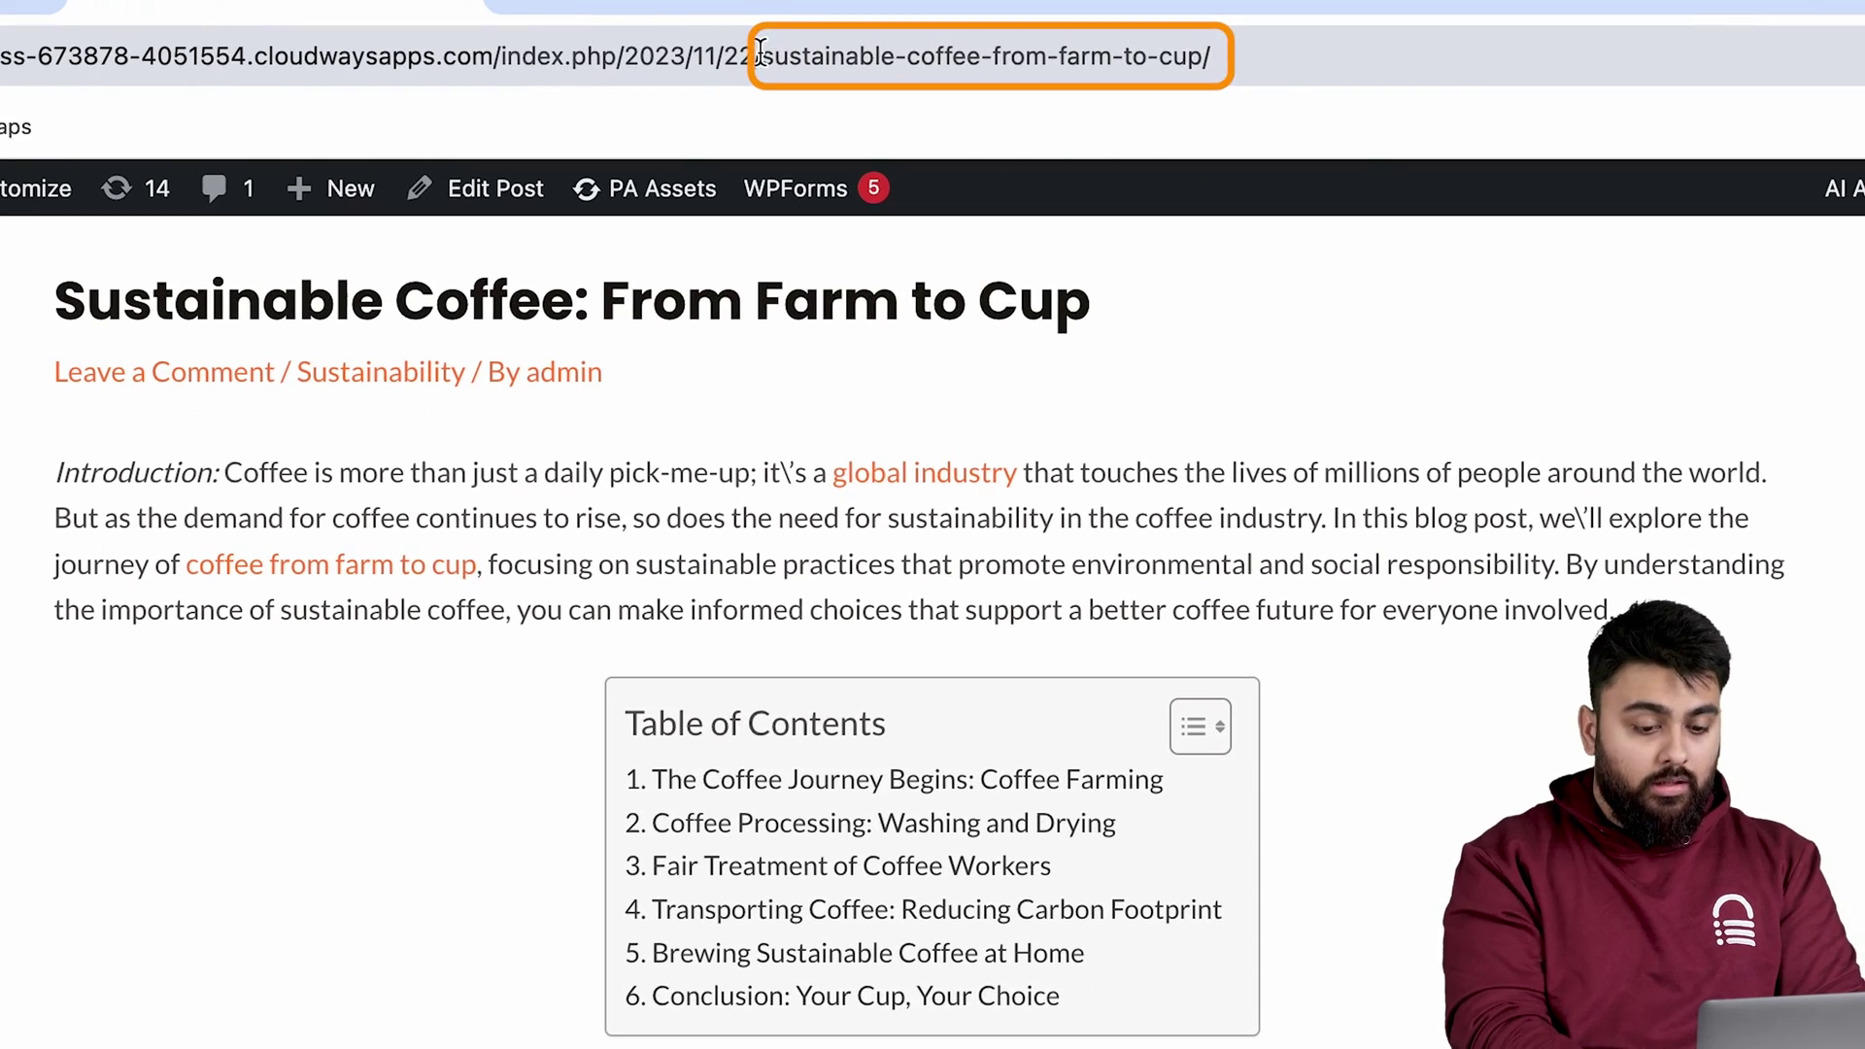
drag(759, 56, 1264, 55)
right_click(1264, 56)
click(1232, 258)
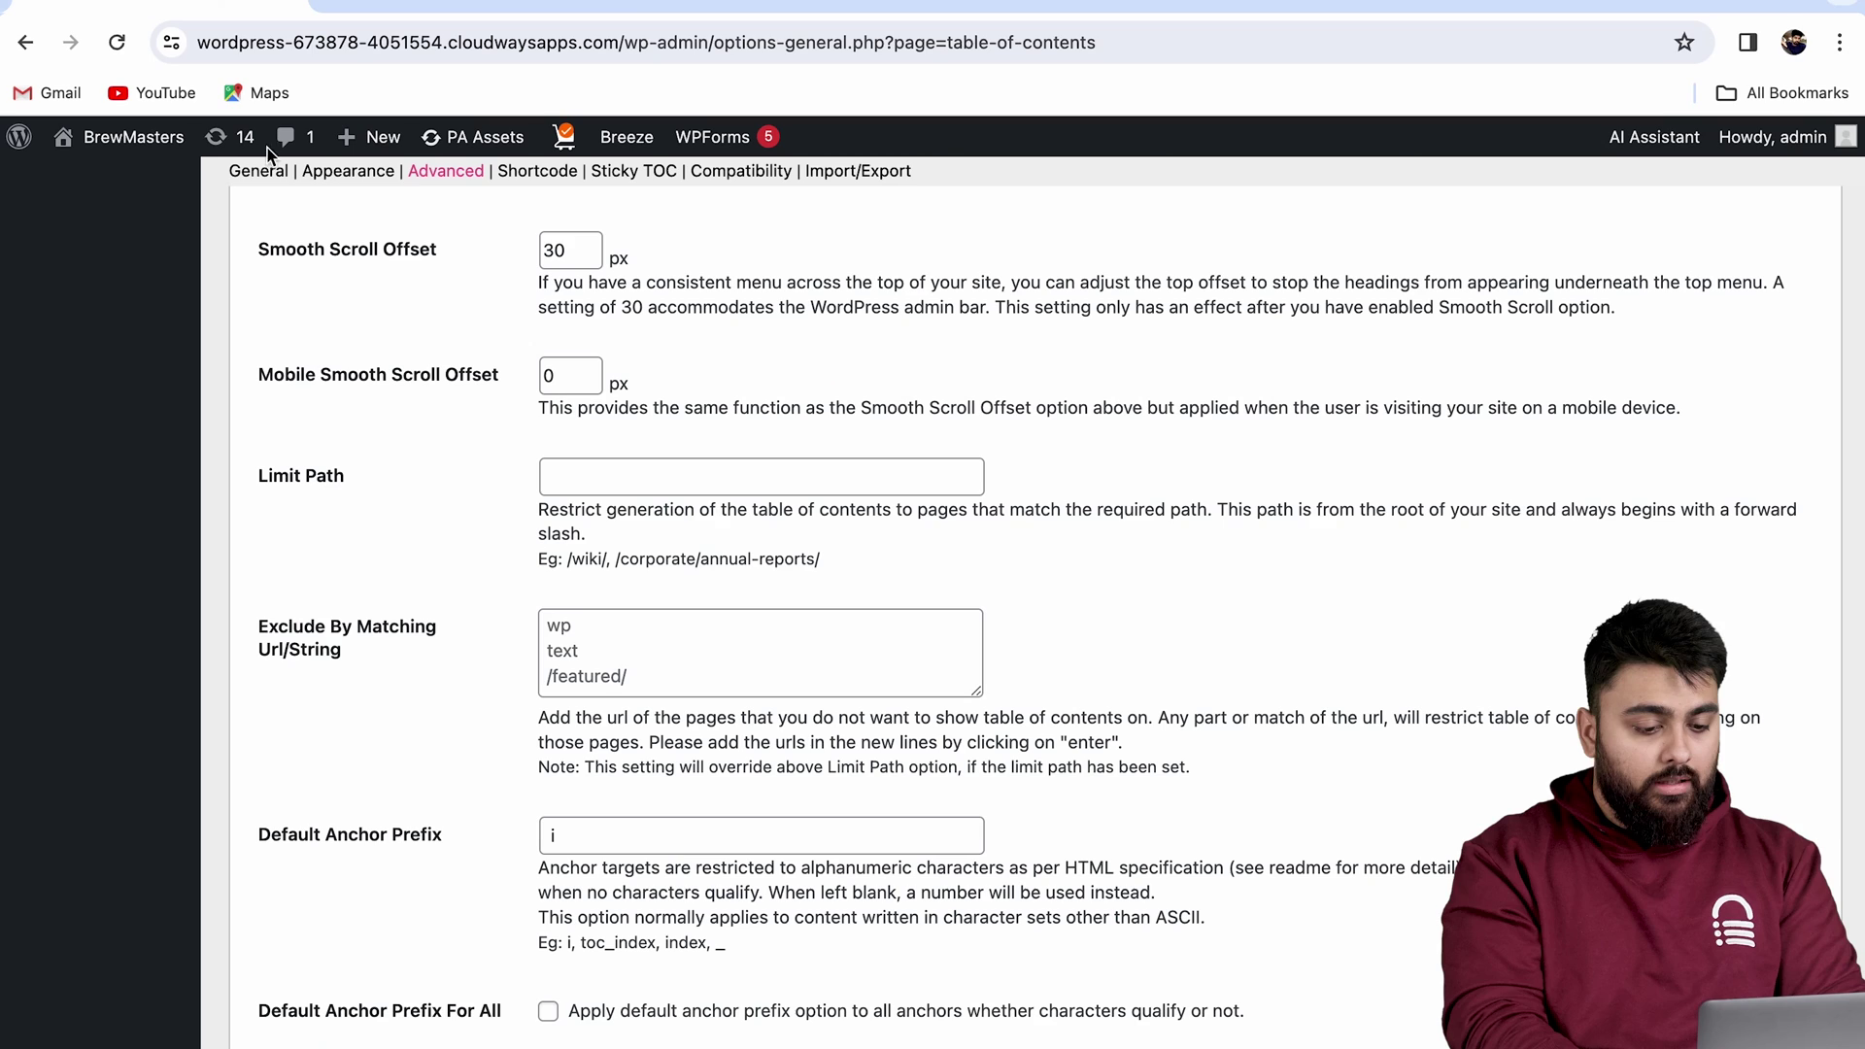
Paste the post's path into the Limit Path setting and save the changes.
click(668, 478)
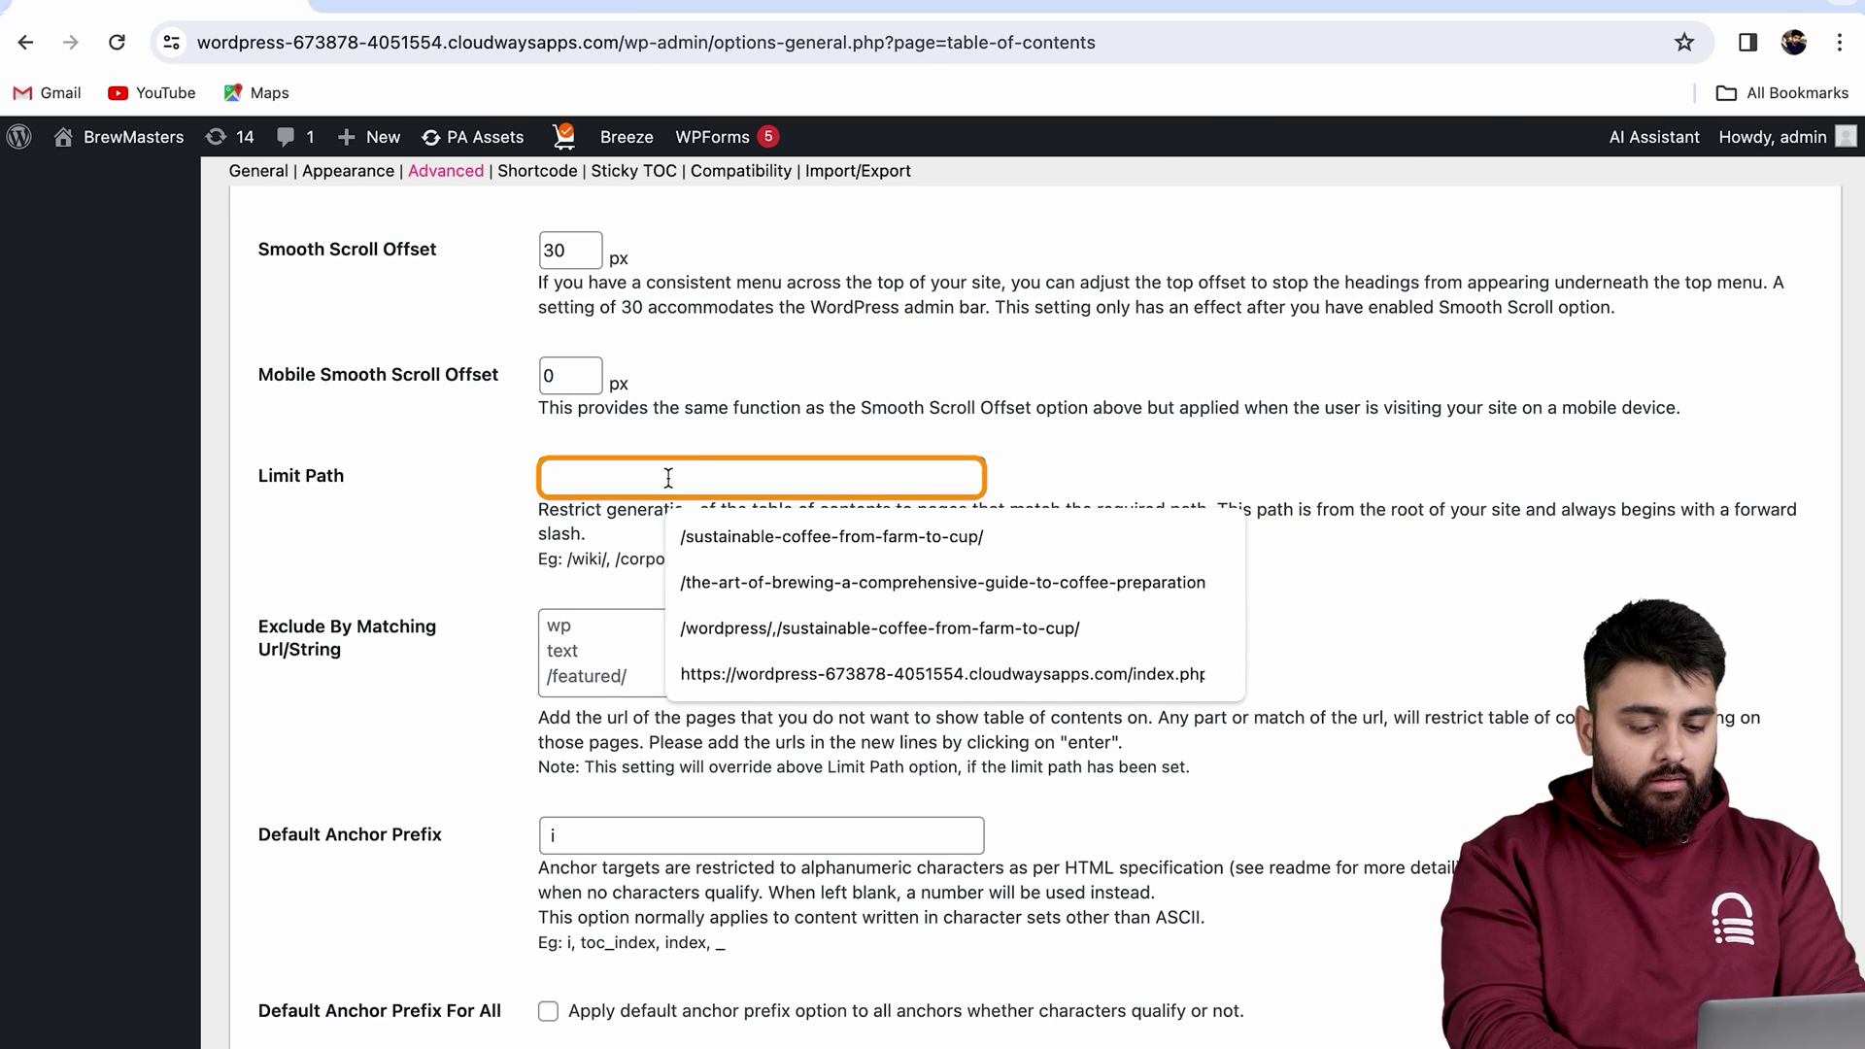
key(super+v)
scroll(1047, 559, down, 15)
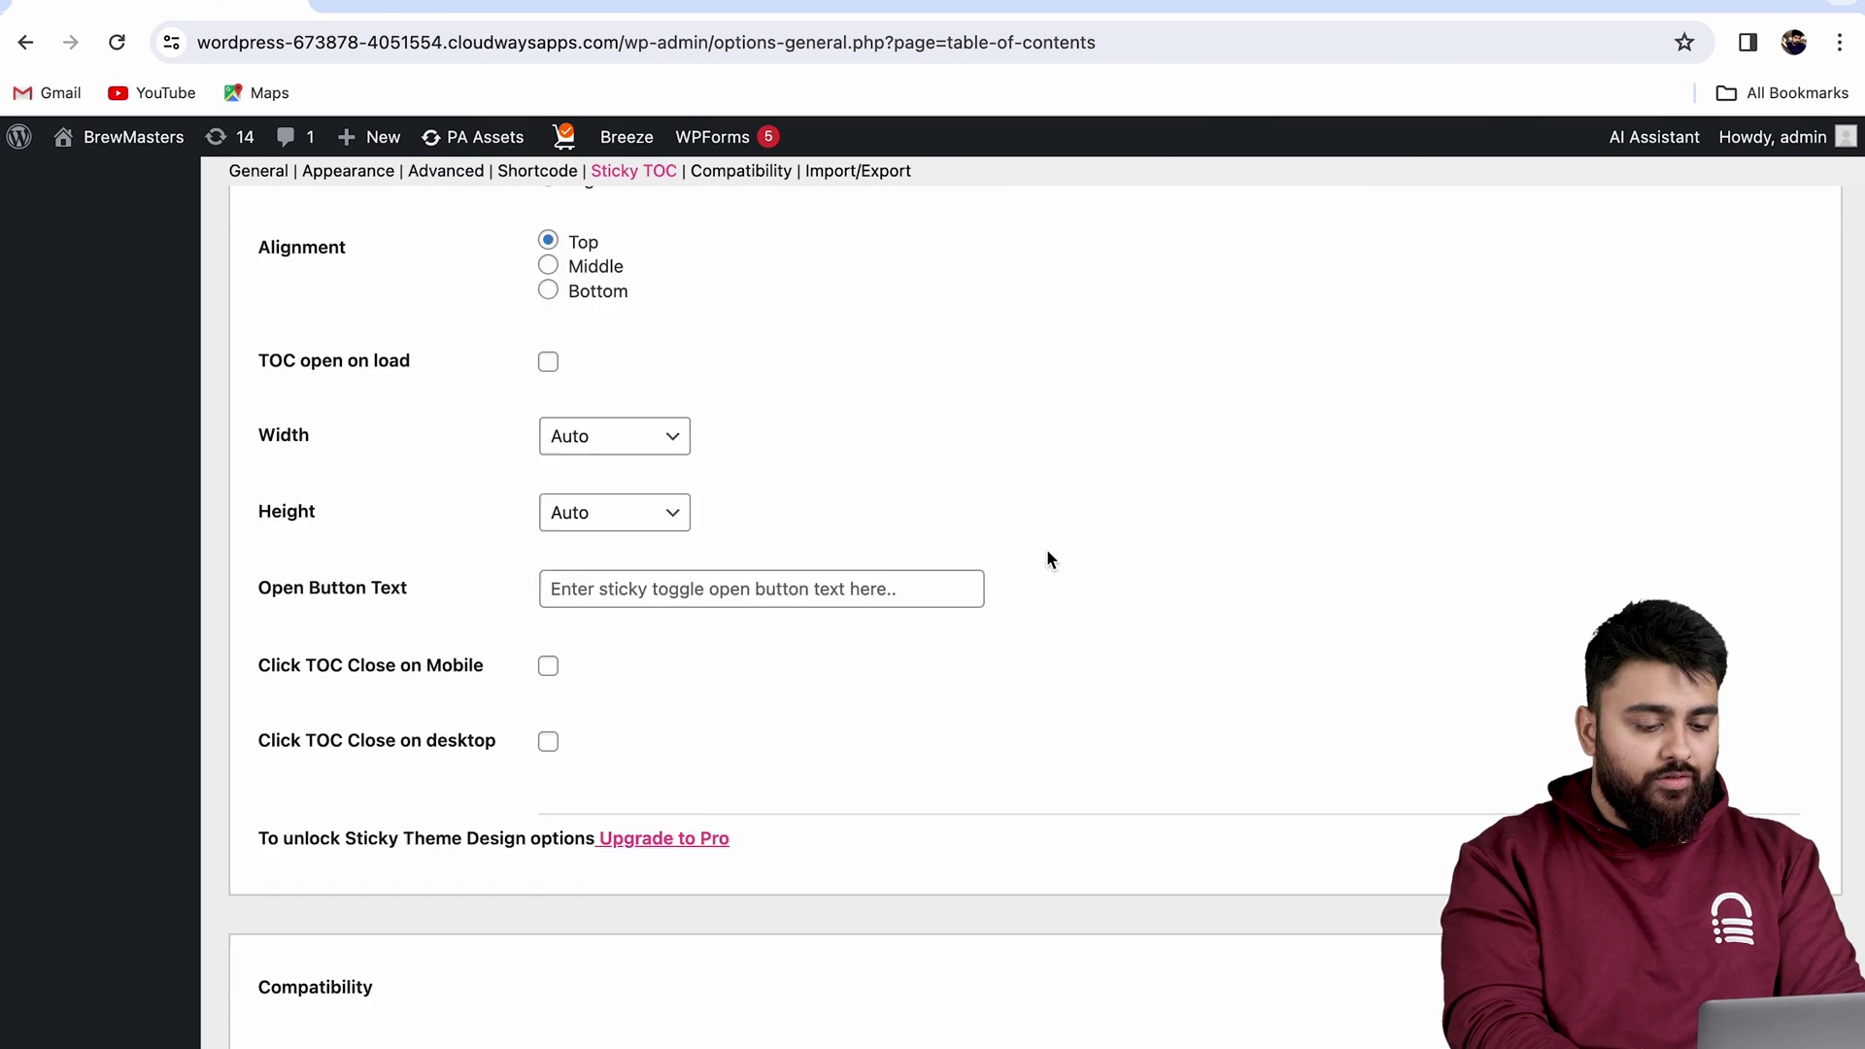
scroll(1047, 560, down, 7)
click(300, 999)
Return to the Sustainable Coffee: From Farm to Cup post to check its table of contents.
click(457, 8)
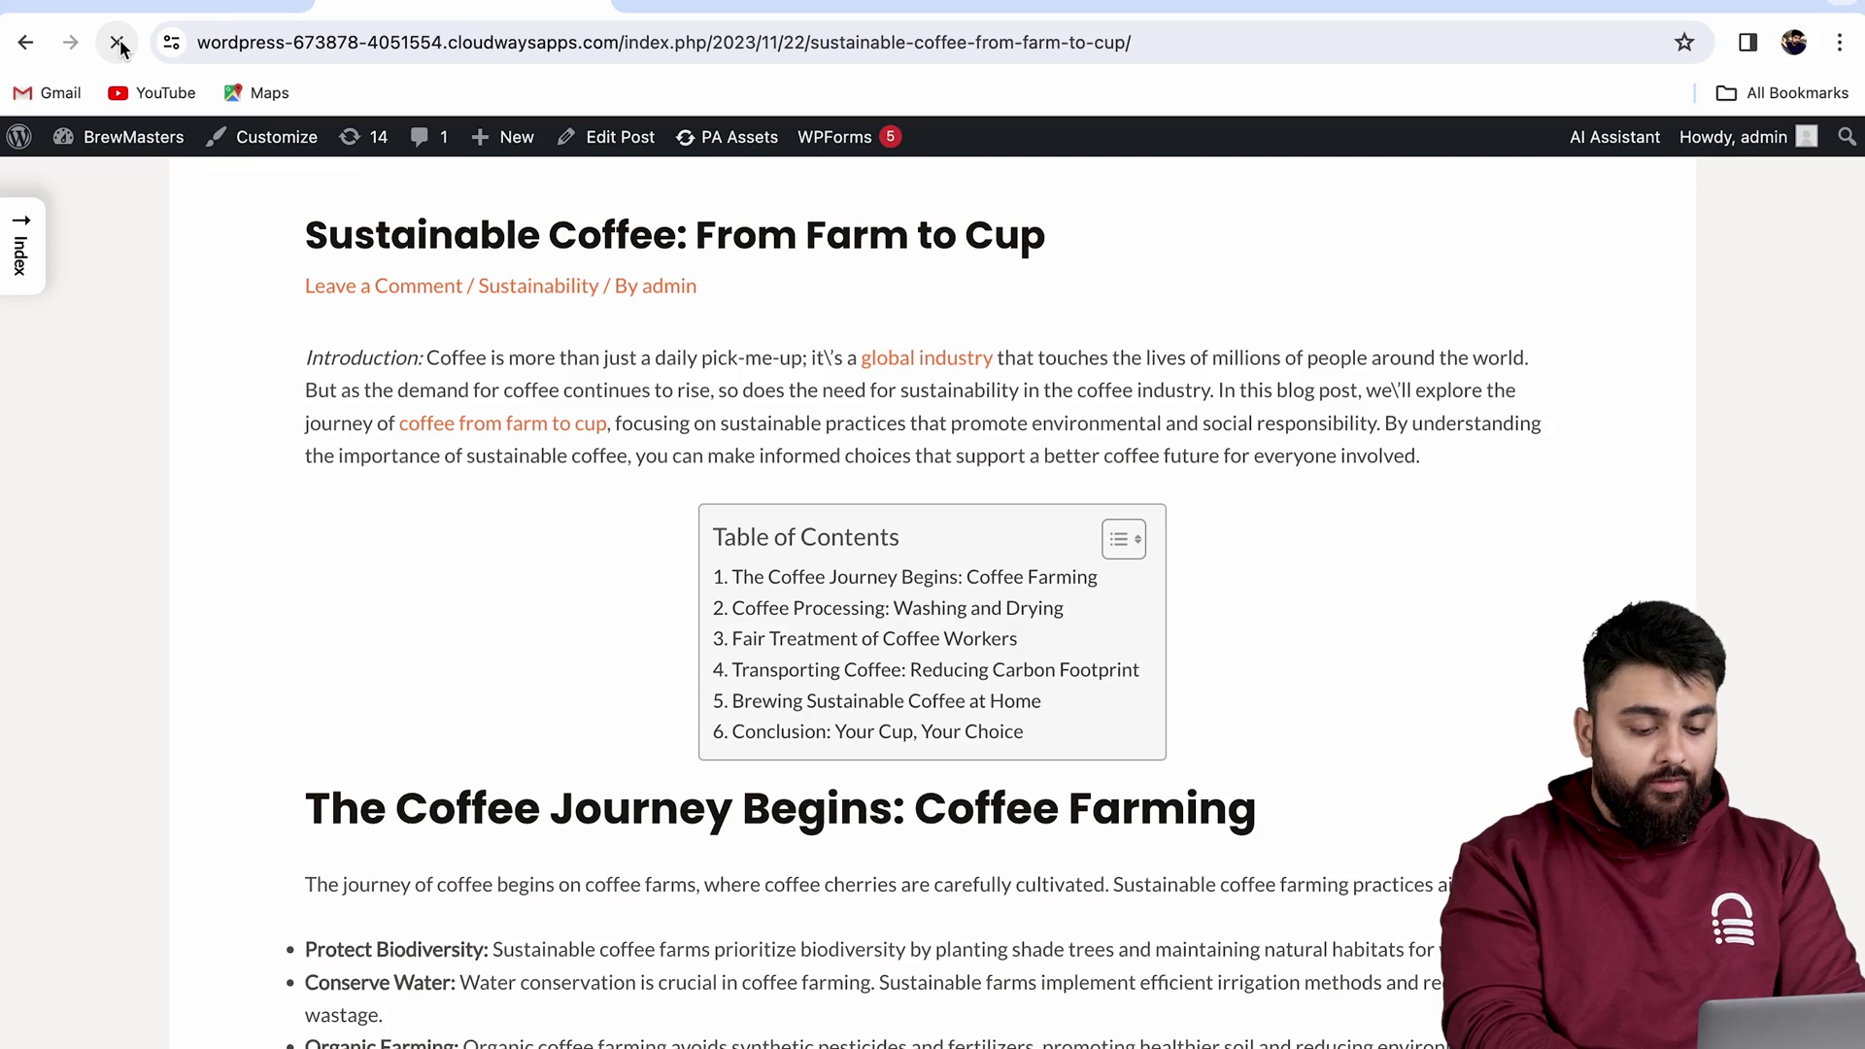